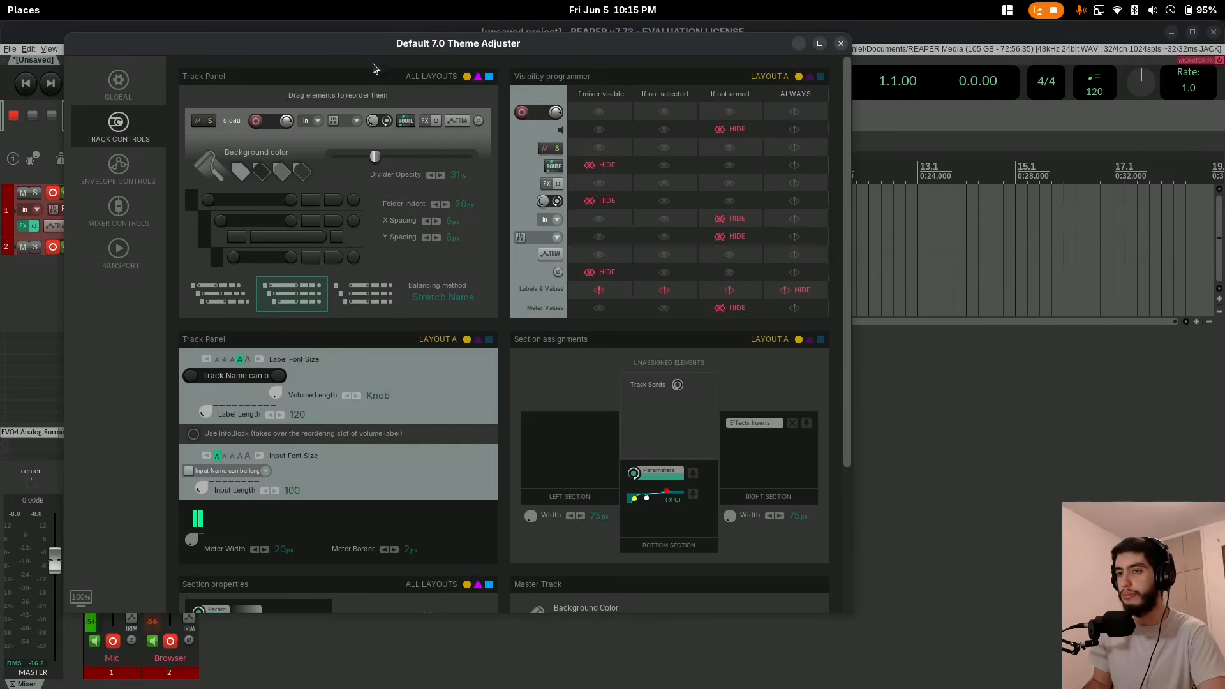
left_click_drag(376, 44, 613, 96)
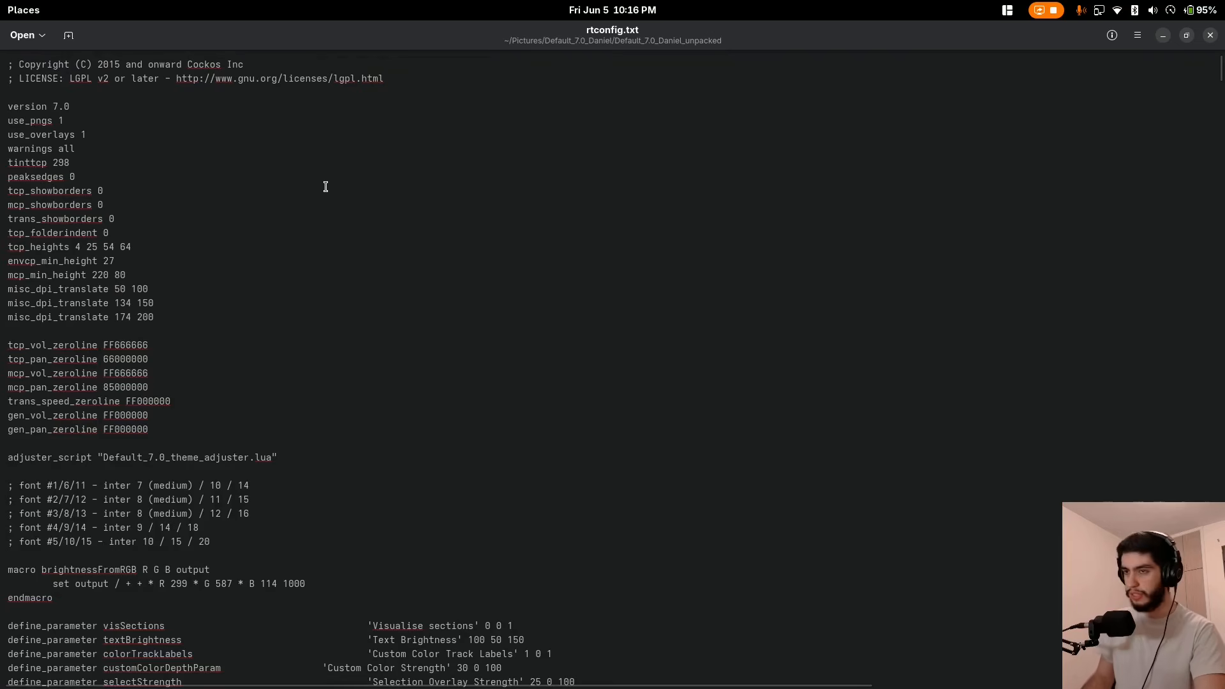
Look through rtconfig.txt down to the theme version date and highlight the commented font size lines near its start.
scroll(322, 317, "down", 20)
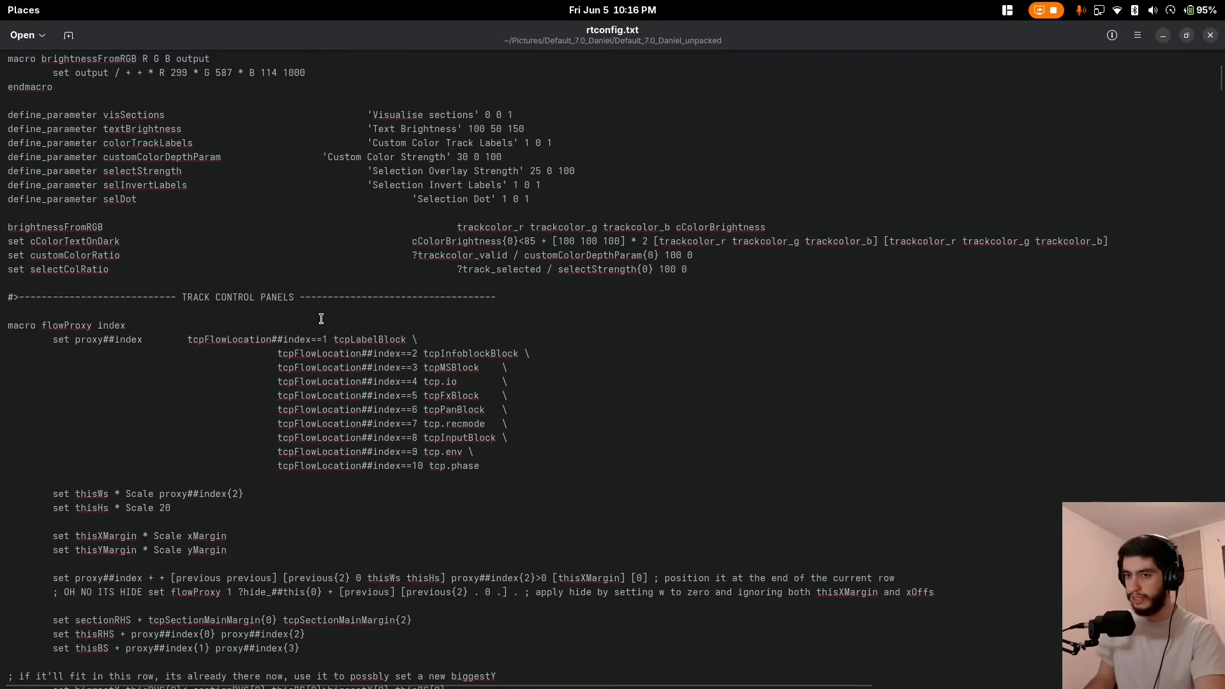
scroll(312, 365, "down", 20)
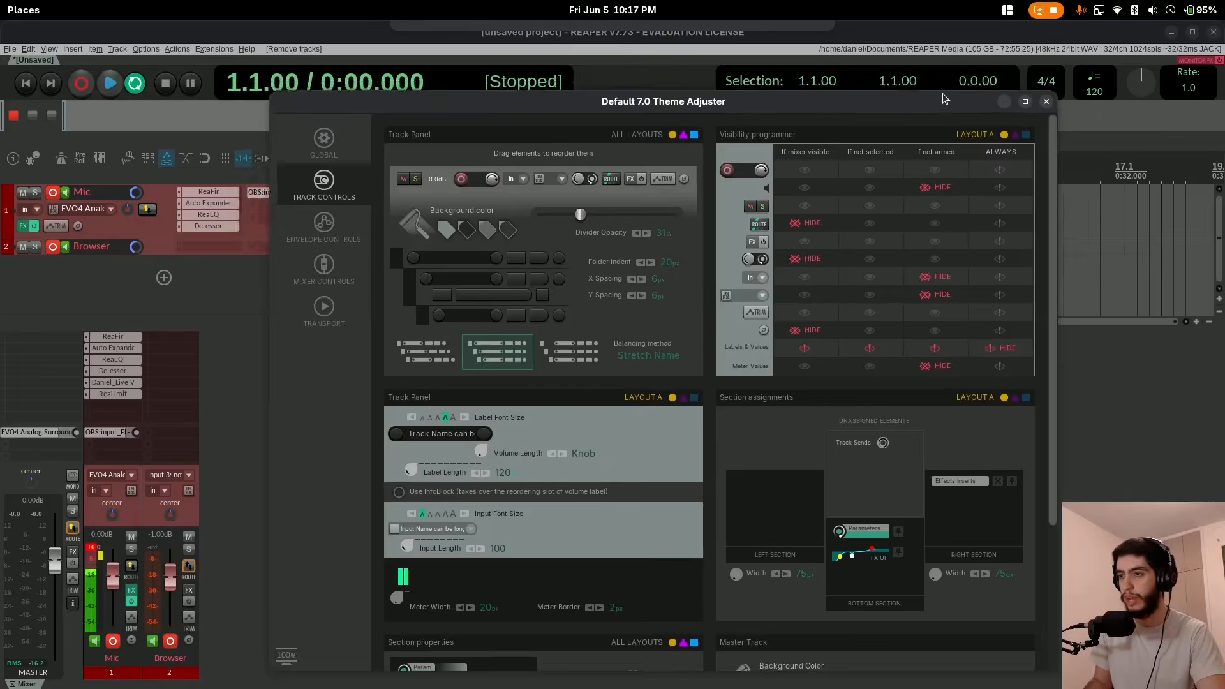
left_click_drag(944, 98, 896, 78)
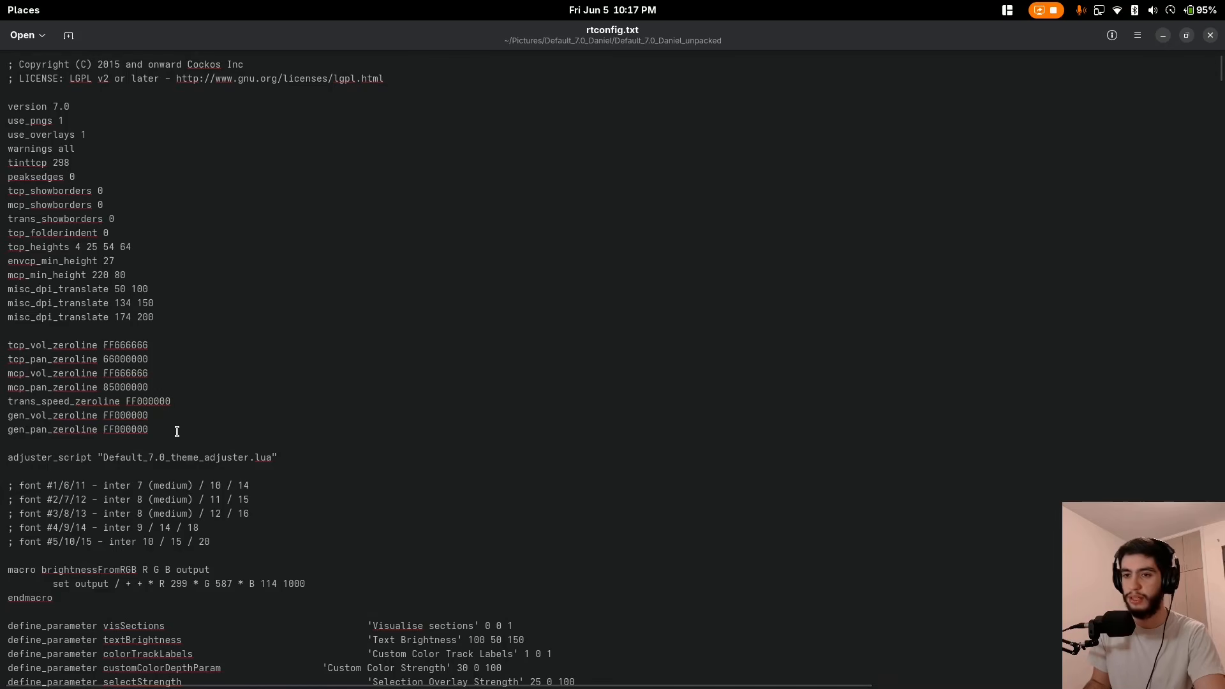
left_click_drag(254, 538, 225, 529)
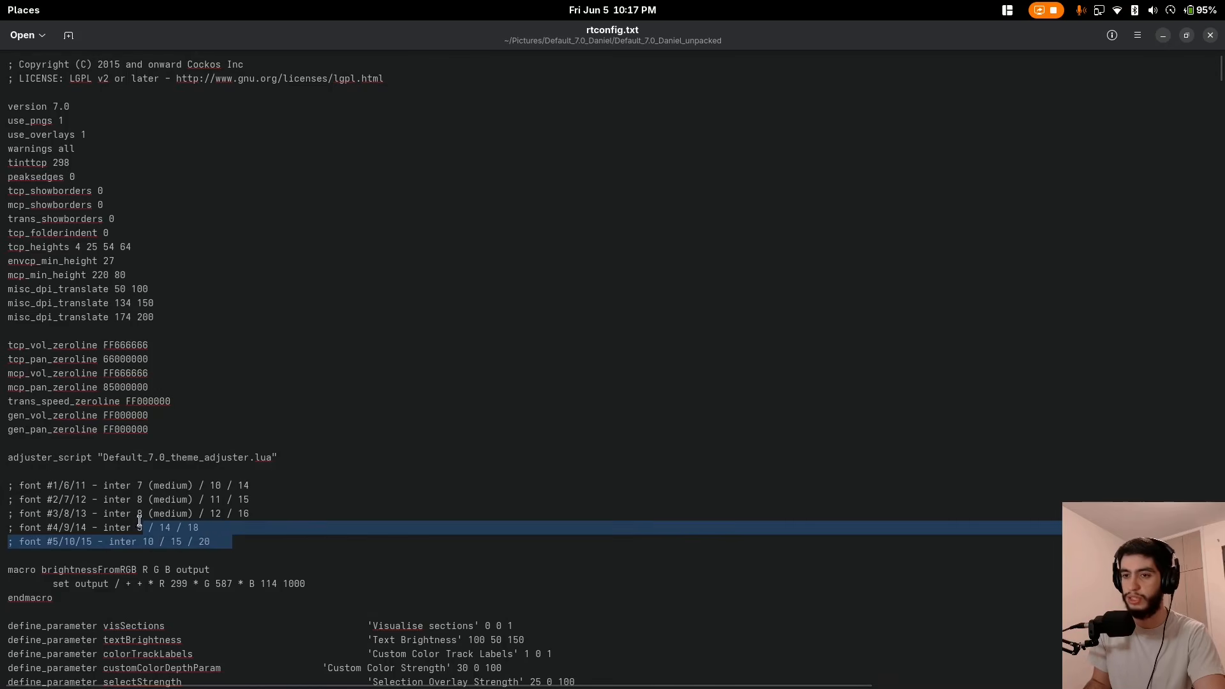
left_click_drag(140, 521, 8, 486)
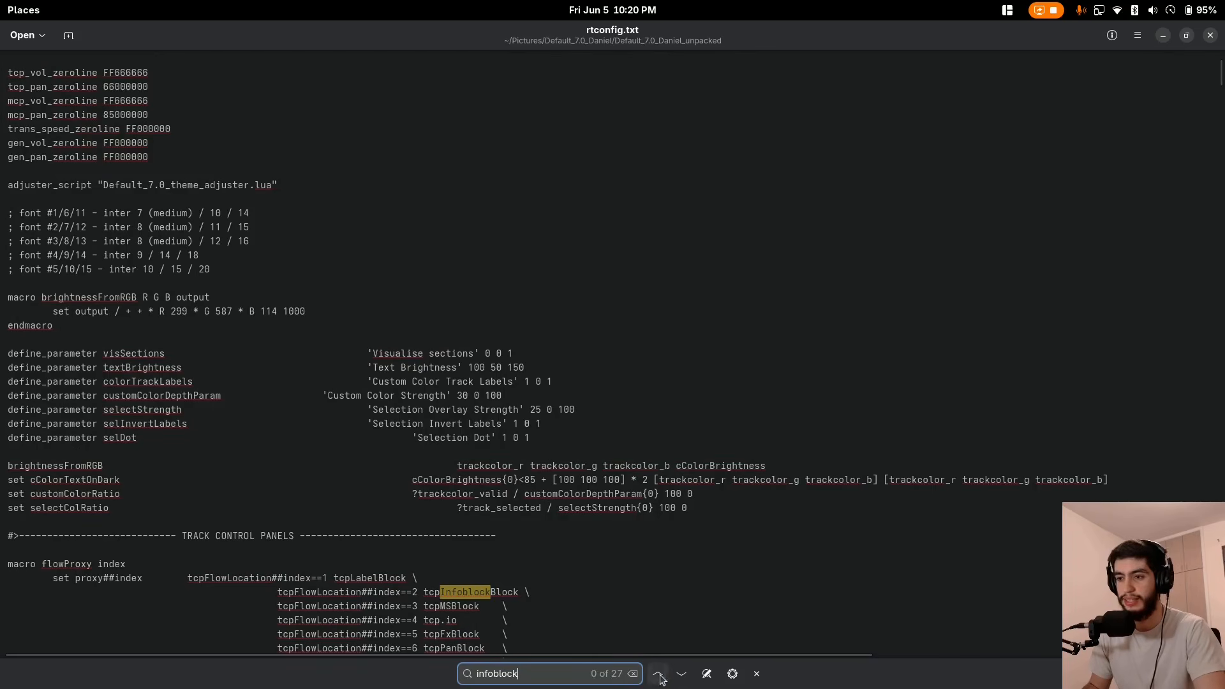
Step forward through the matches for "infoblock" in rtconfig.txt, wrapping around to the start of the file.
left_click(681, 675)
left_click(681, 675)
left_click(682, 675)
left_click(682, 675)
left_click(682, 675)
left_click(681, 675)
left_click(682, 675)
left_click(681, 675)
left_click(681, 675)
left_click(681, 675)
left_click(682, 675)
left_click(682, 675)
left_click(681, 675)
left_click(682, 675)
left_click(682, 675)
left_click(681, 675)
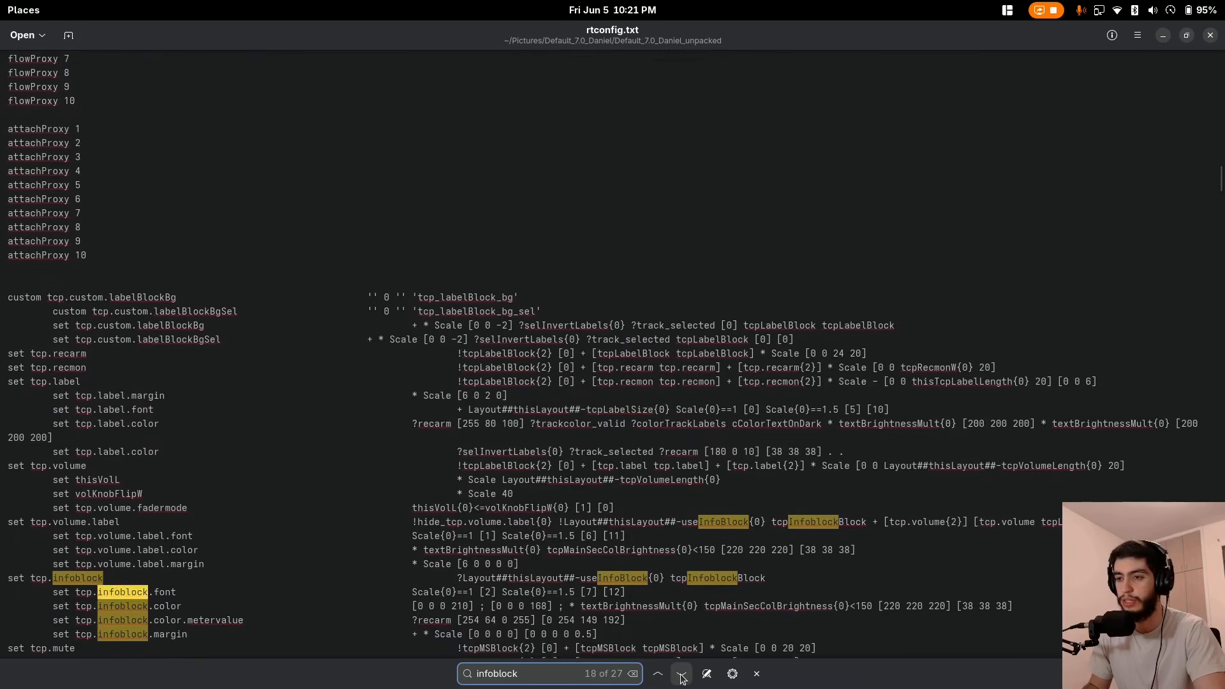
left_click(681, 675)
left_click(681, 675)
left_click(681, 675)
left_click(681, 675)
left_click(682, 675)
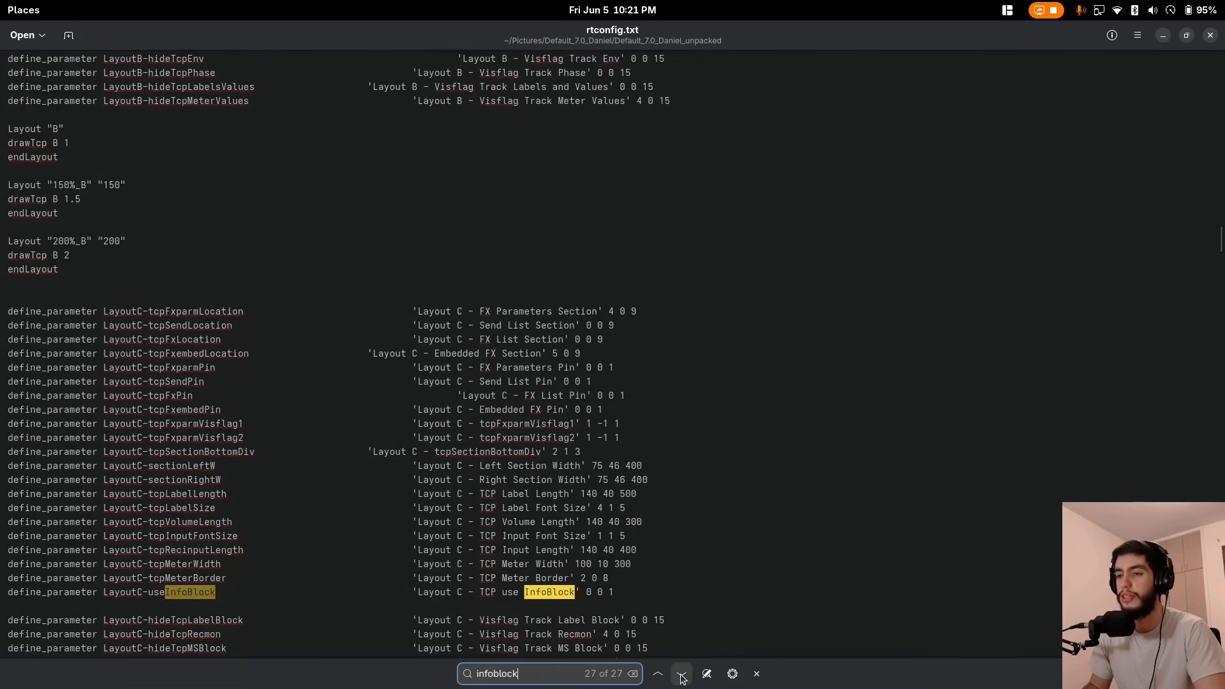
left_click(682, 675)
left_click(682, 675)
left_click(681, 675)
left_click(681, 675)
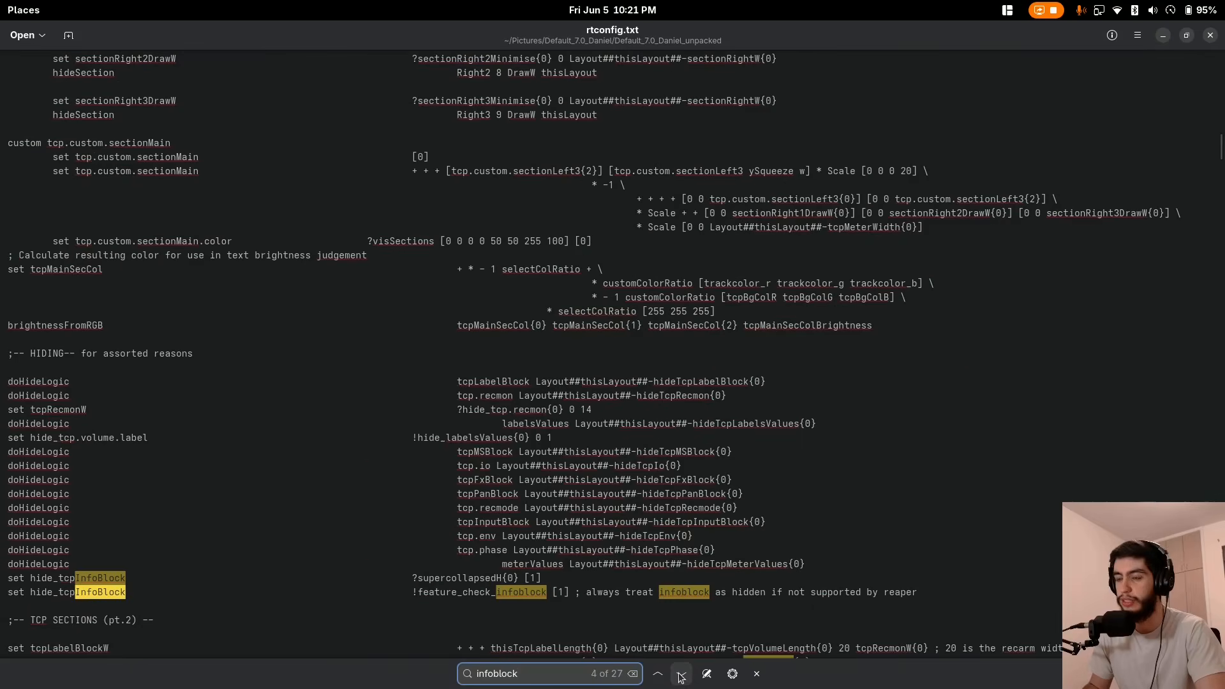
left_click(681, 676)
left_click(682, 677)
left_click(682, 677)
left_click(682, 676)
left_click(681, 677)
left_click(681, 677)
key("ctrl+p")
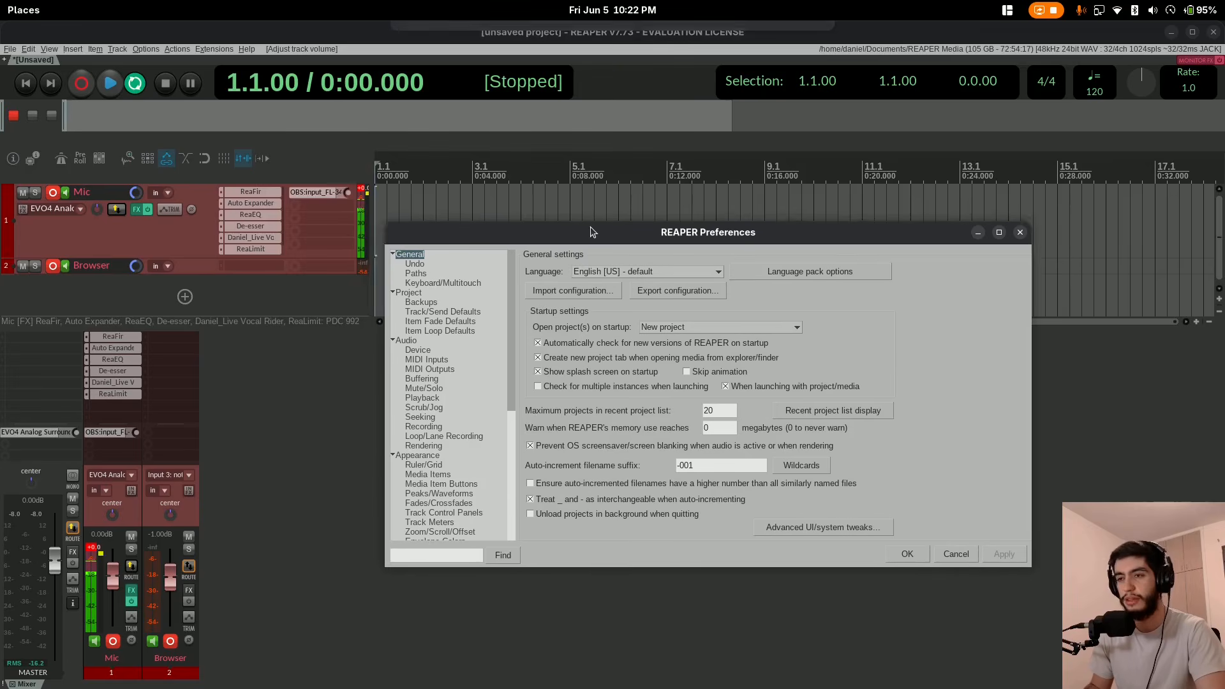
left_click_drag(591, 227, 611, 239)
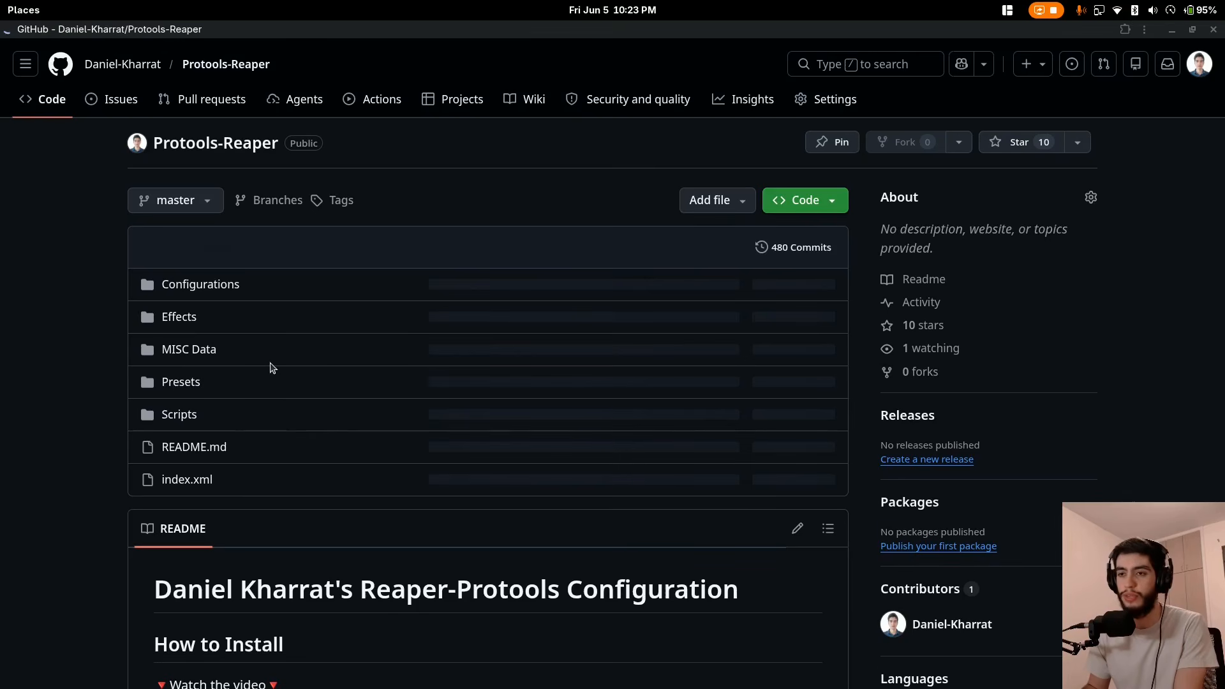
Open the Presets folder of the Protools-Reaper repository on GitHub.
left_click(181, 382)
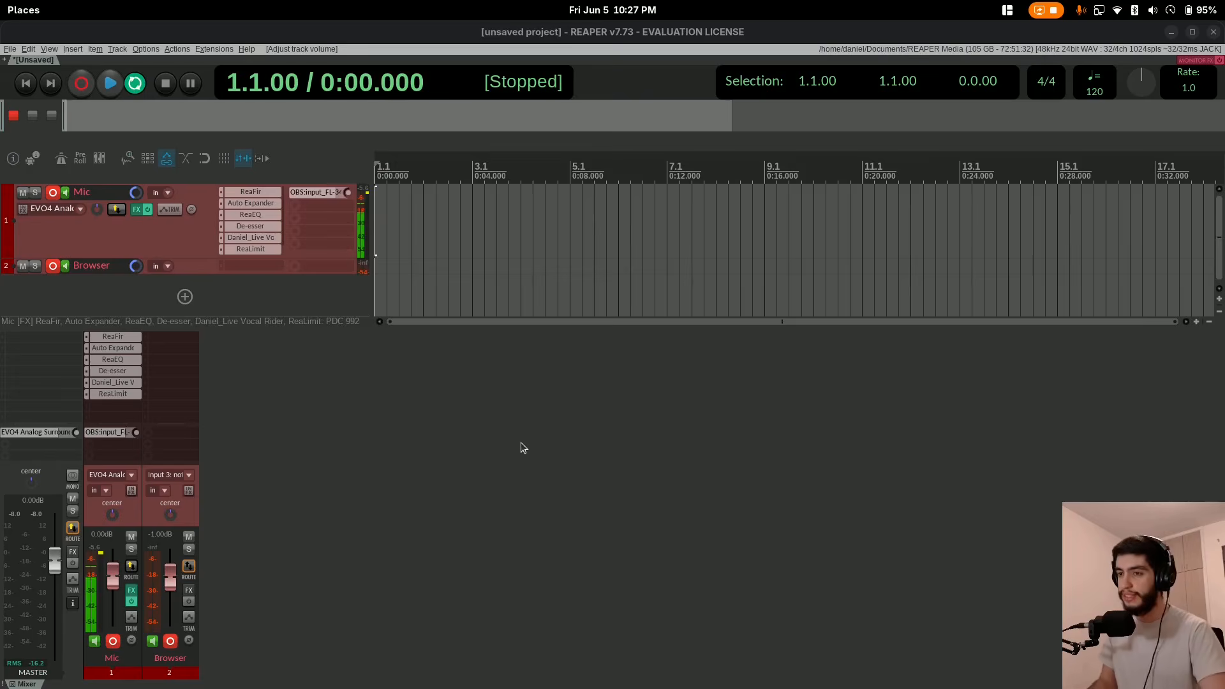
Play the project and drop 15 markers during playback, making the second, sixth, seventh and eighth yellow, and stop playback.
key("space")
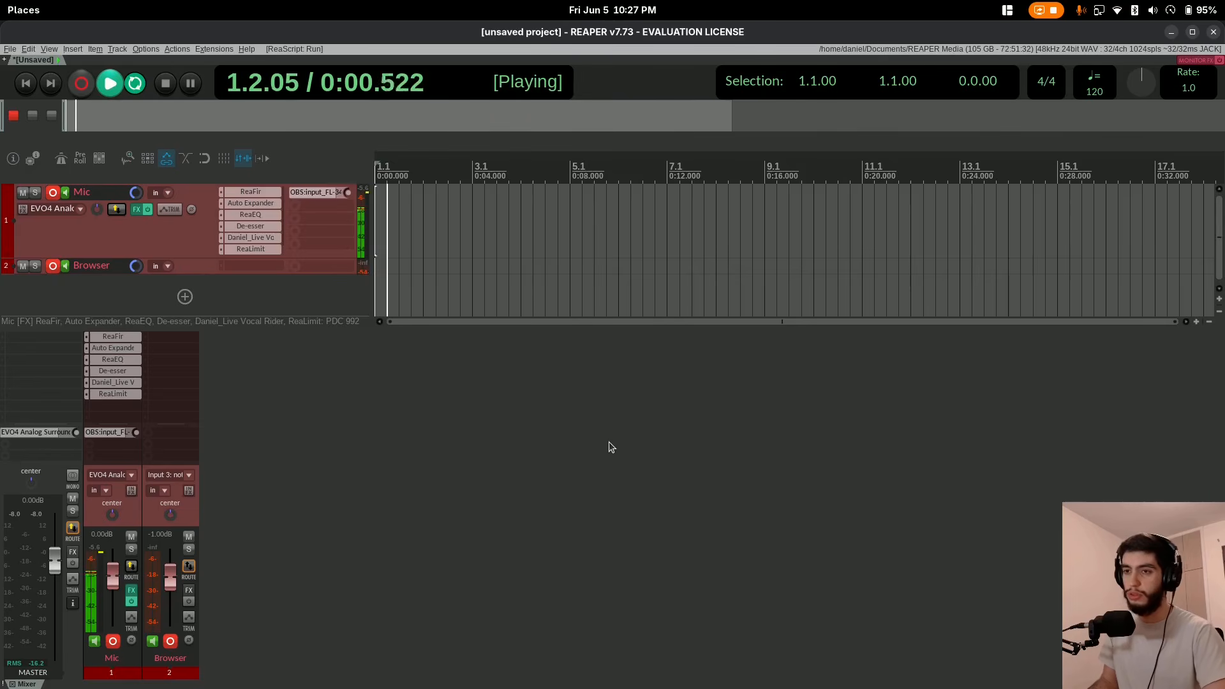
key("m")
key("shift+m")
key("m")
key("m")
key("m")
key("shift+m")
key("Return")
key("shift+m")
key("Return")
key("shift+m")
key("Return")
key("m")
key("m")
key("m")
key("m")
key("m")
key("m")
key("m")
key("space")
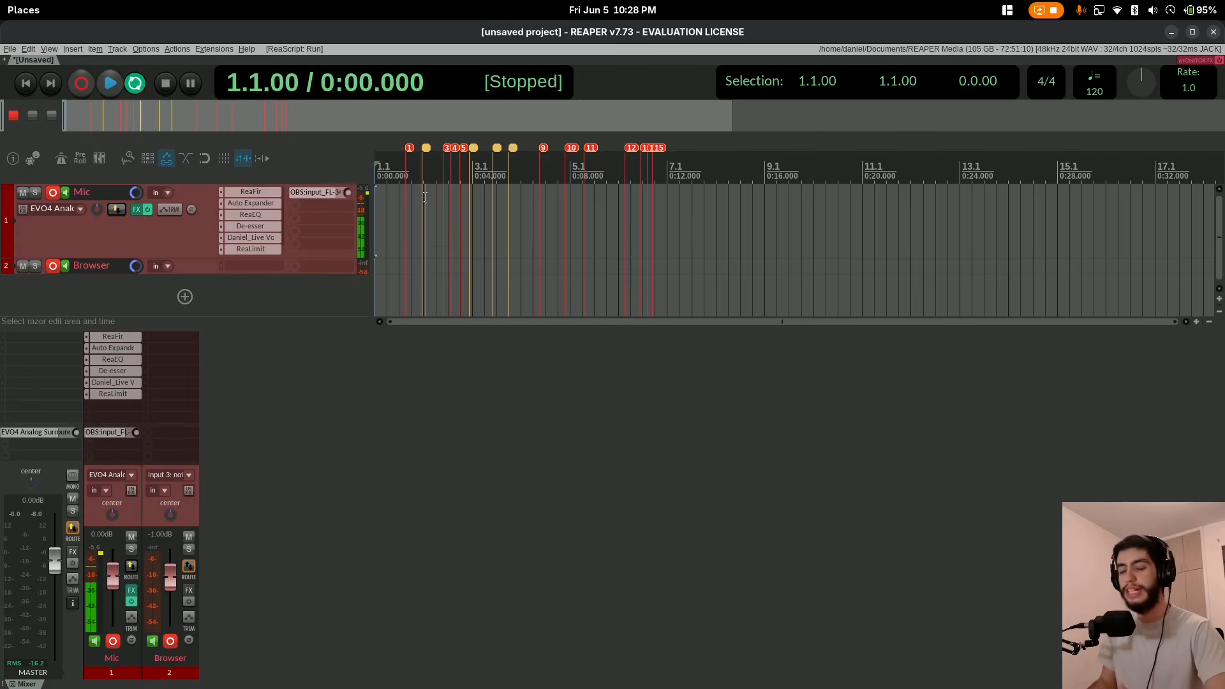
Cut a short section around marker 3 out of the Mic track's item, from about 2.2.49.
left_click(446, 211)
scroll(446, 211, "up", 8)
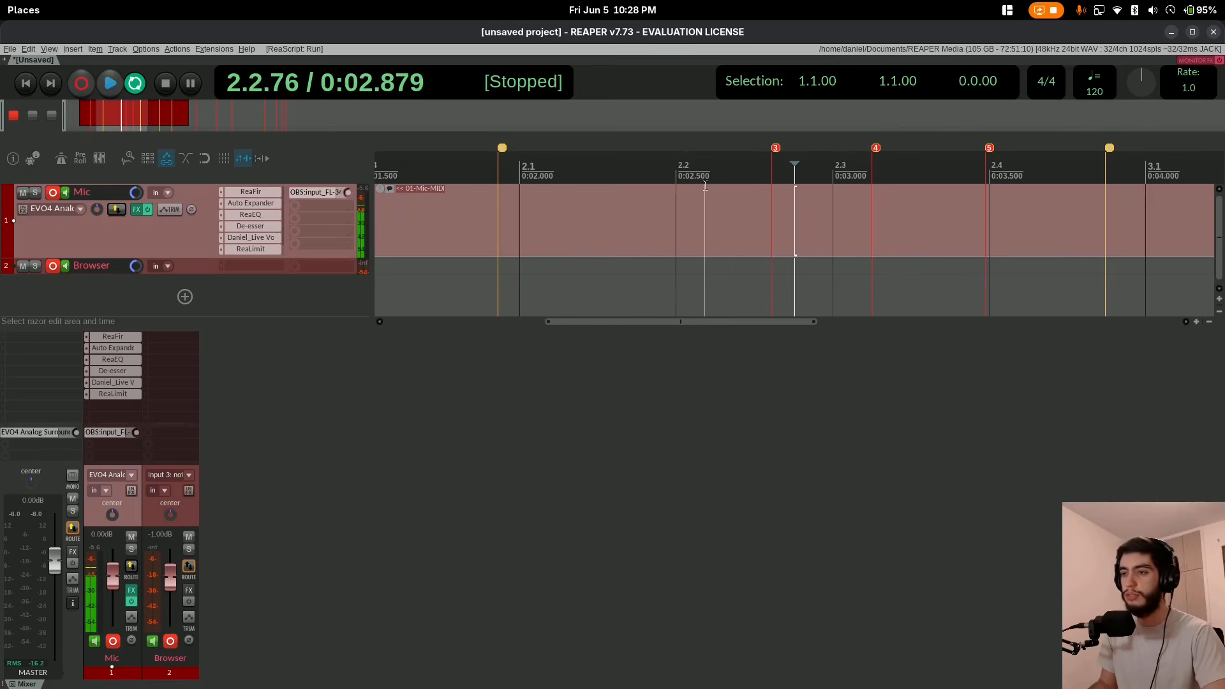
left_click_drag(767, 200, 786, 200)
key("Delete")
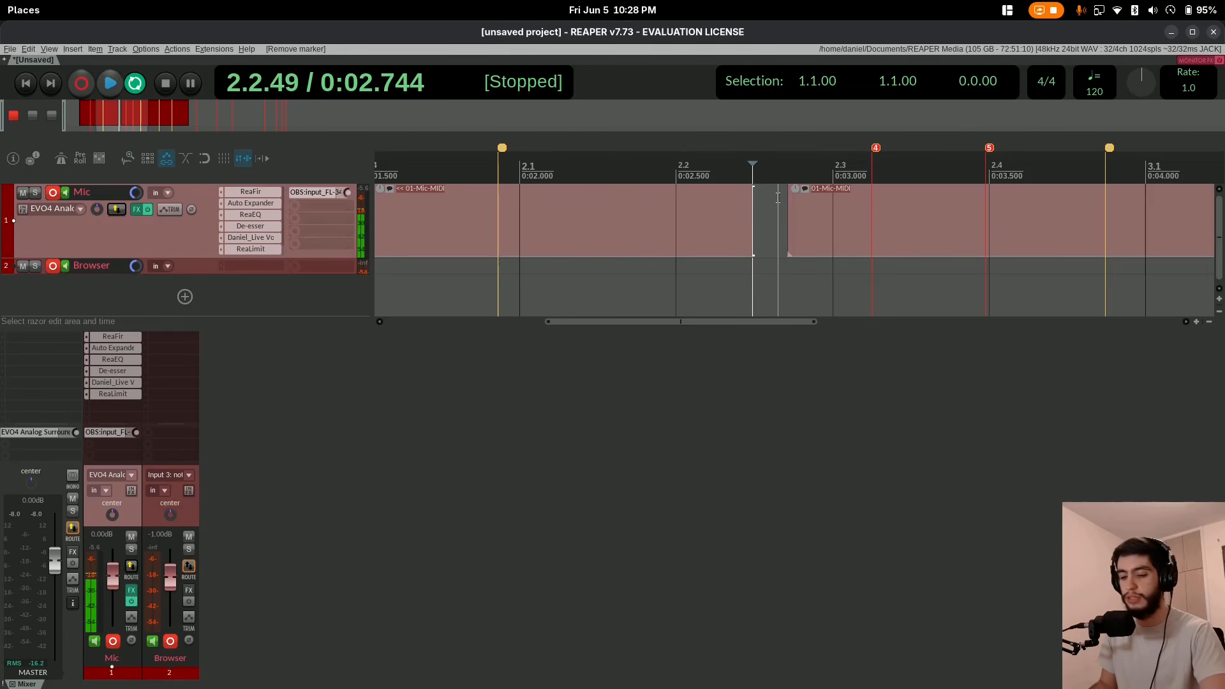
Go to marker 4 and cut a short section around it out of the Mic item, starting at about 2.3.18.
key("bracketright")
left_click_drag(861, 198, 871, 198)
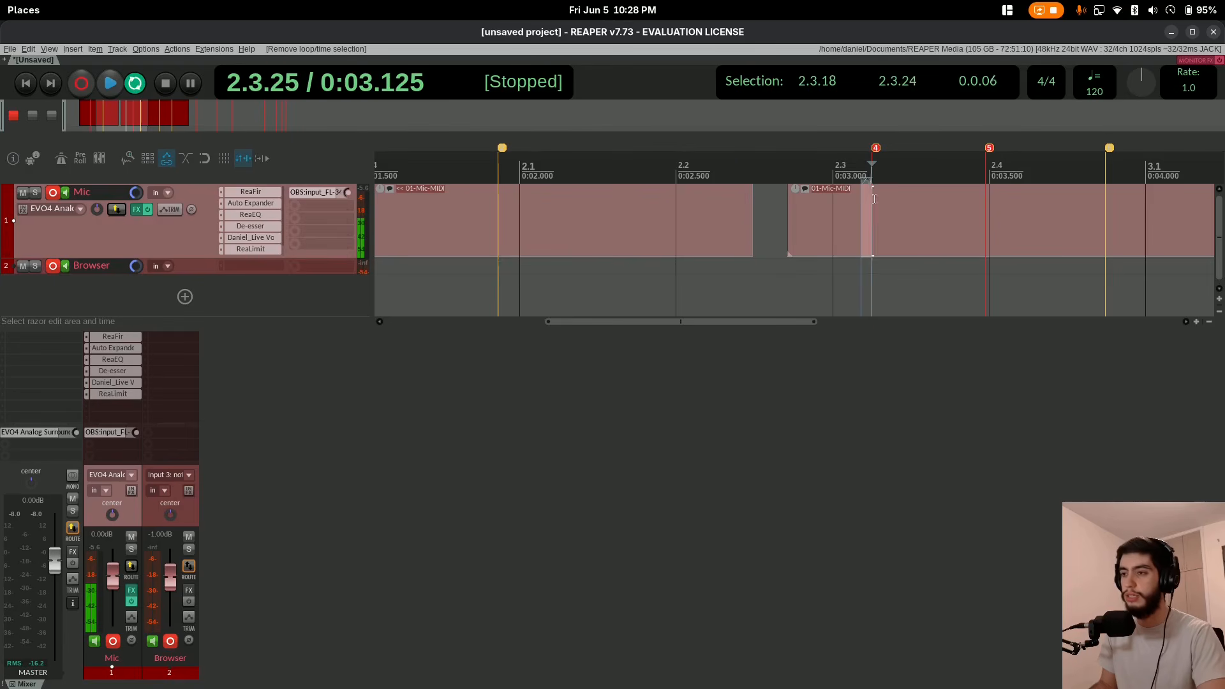
key("Delete")
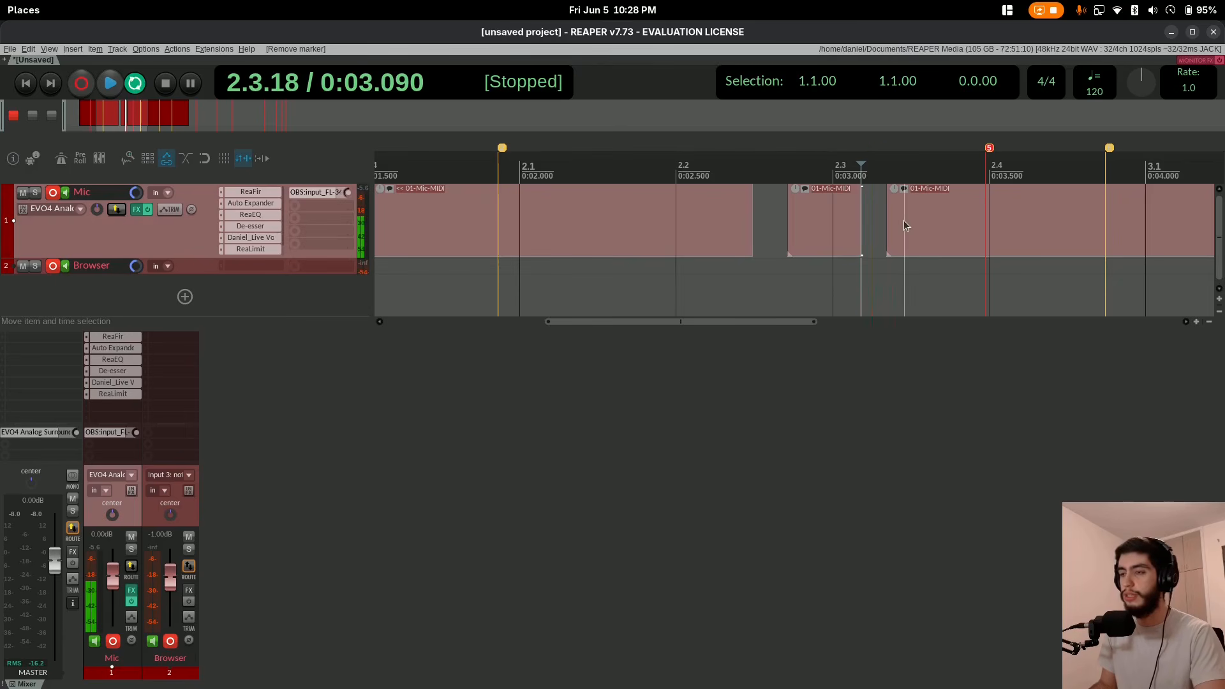
Cut a short section around the yellow marker just before bar 3.1 out of the Mic item, starting at about 2.4.57.
key("bracketright")
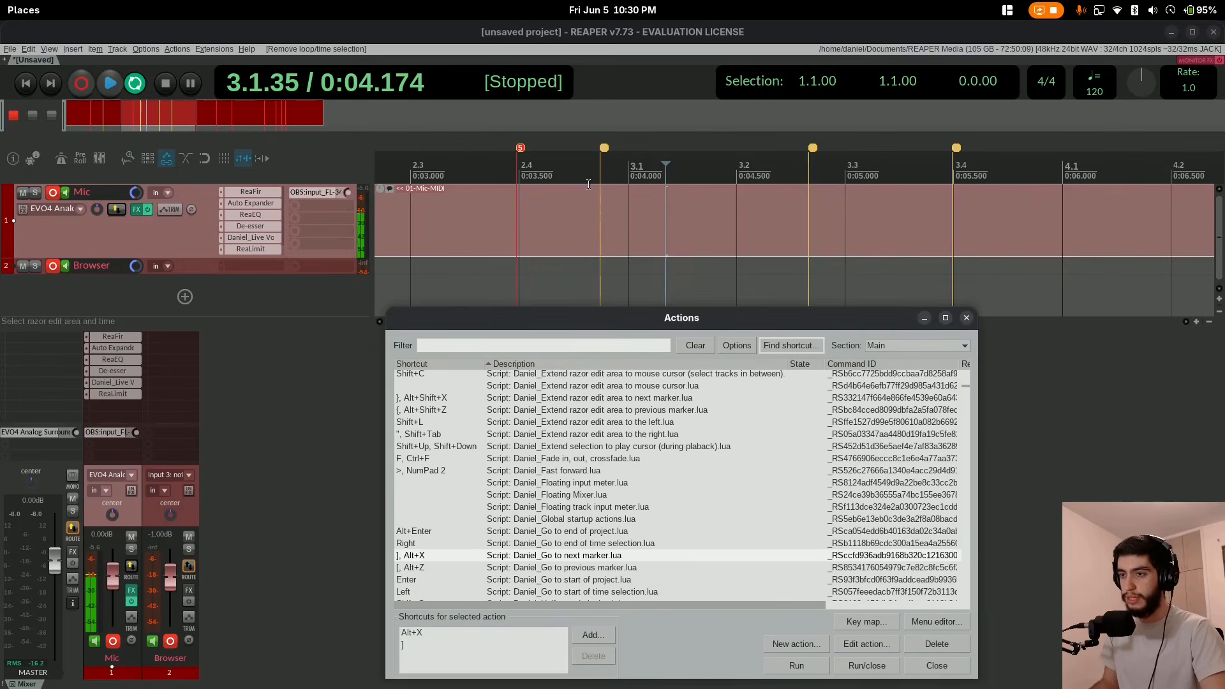
left_click_drag(581, 217, 618, 224)
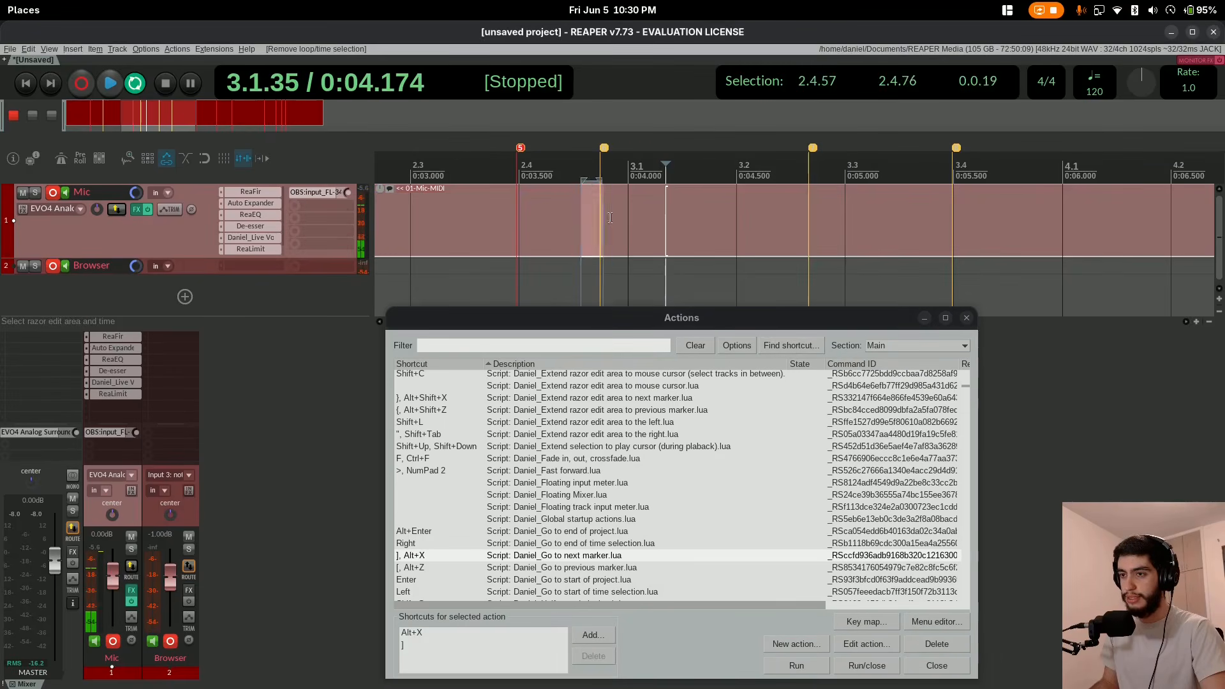
key("Delete")
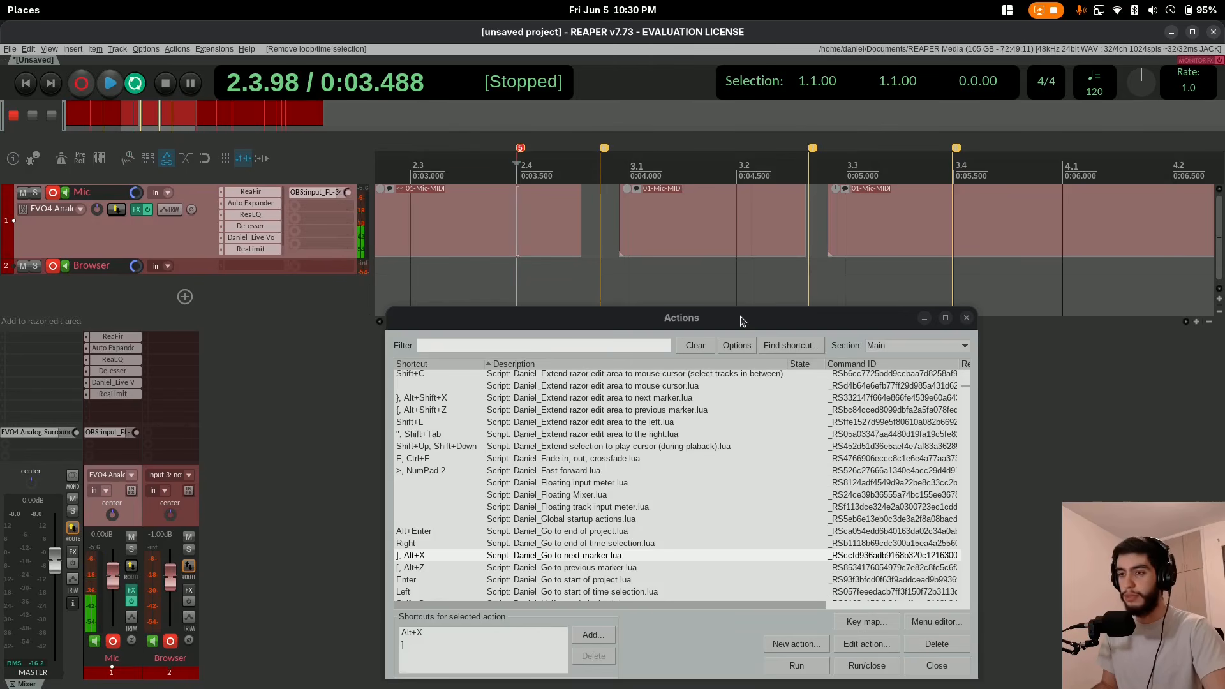
Jump through the markers to marker 11 and cut a short section around it out of the Mic item, from 5.2.00.
key("bracketleft")
key("bracketright")
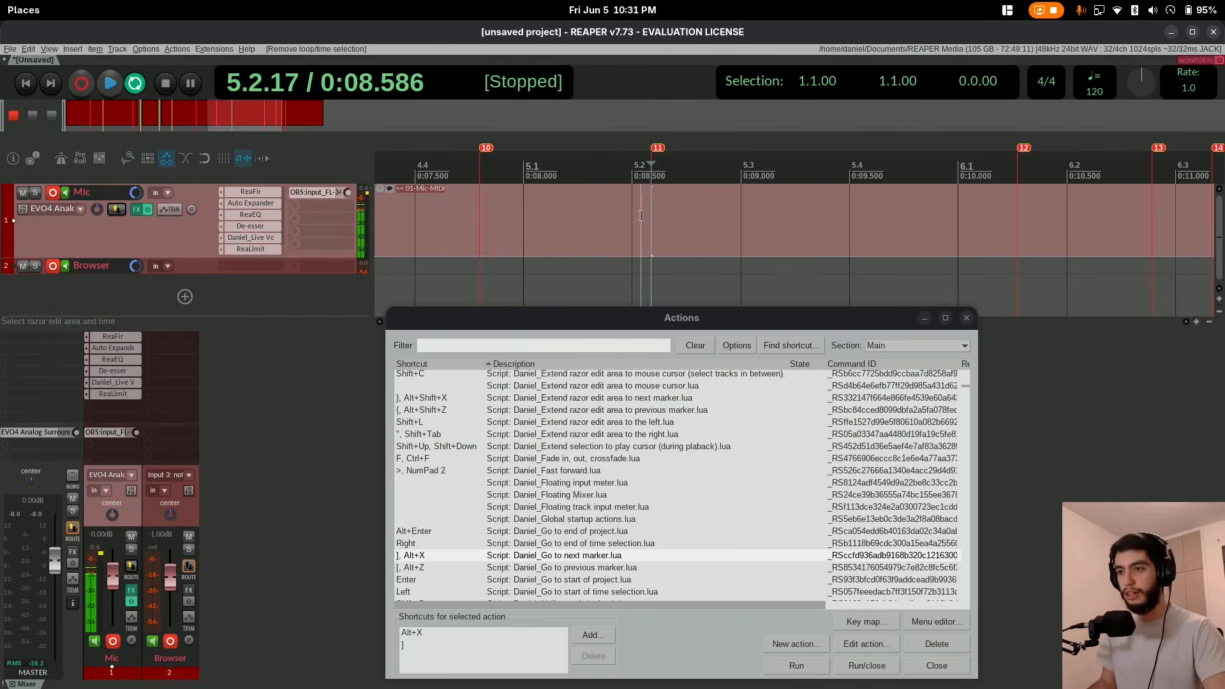
left_click_drag(655, 204, 675, 200)
key("Delete")
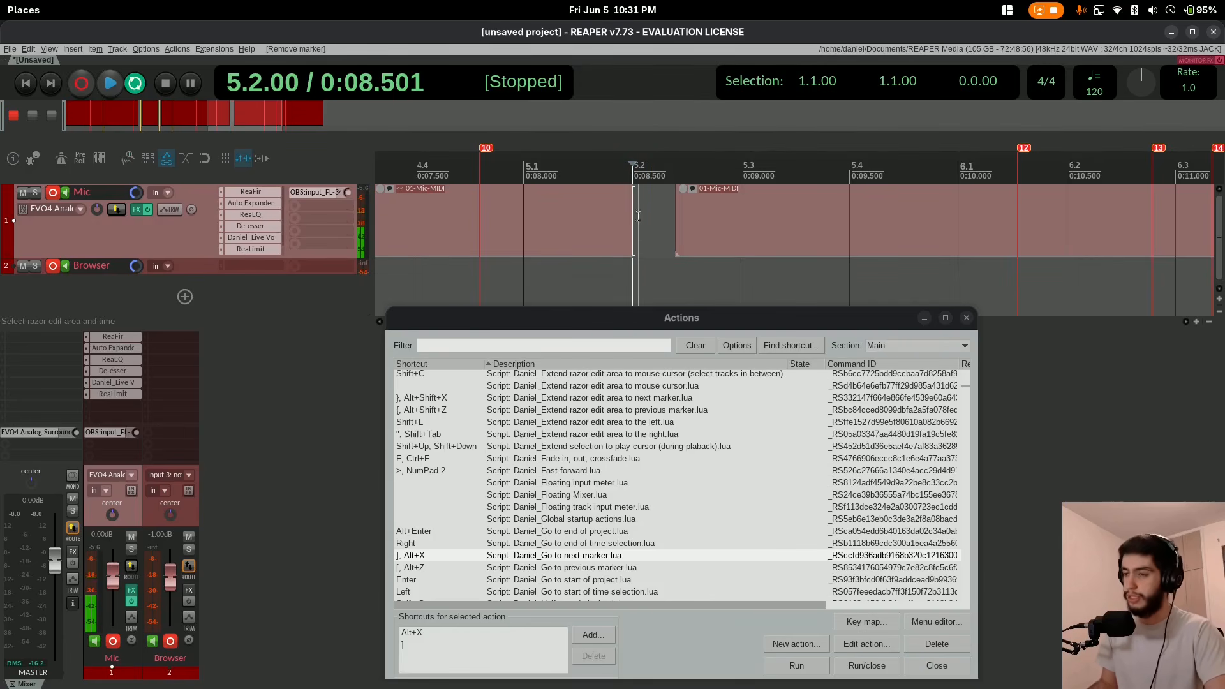
Find the action assigned to Alt+NumPad Enter and run "Markers: Delete marker near cursor" on marker 12.
left_click_drag(653, 319, 654, 274)
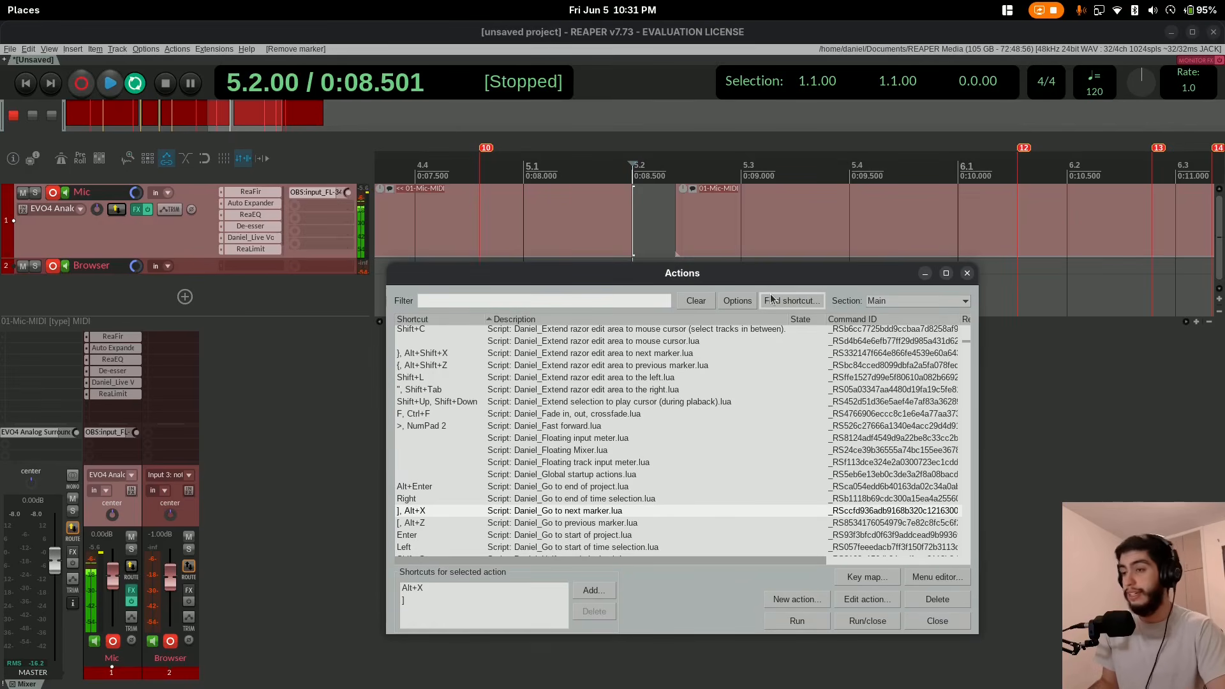
left_click(773, 302)
key("alt+KP_Enter")
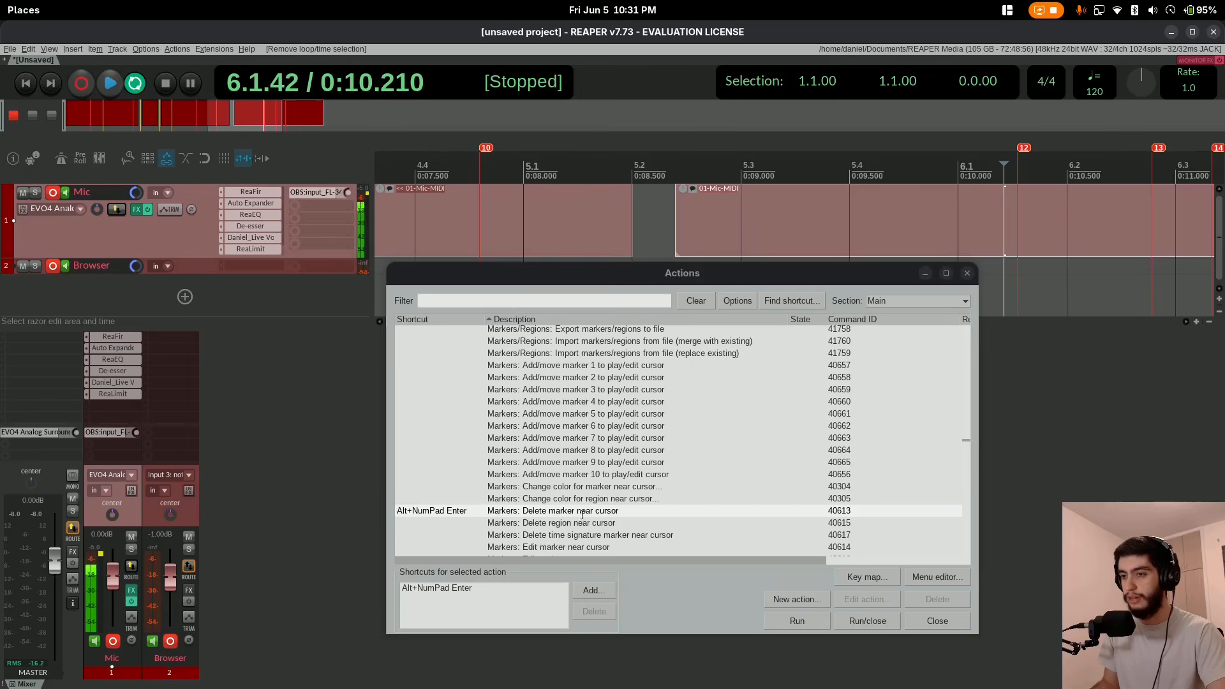
left_click(600, 330)
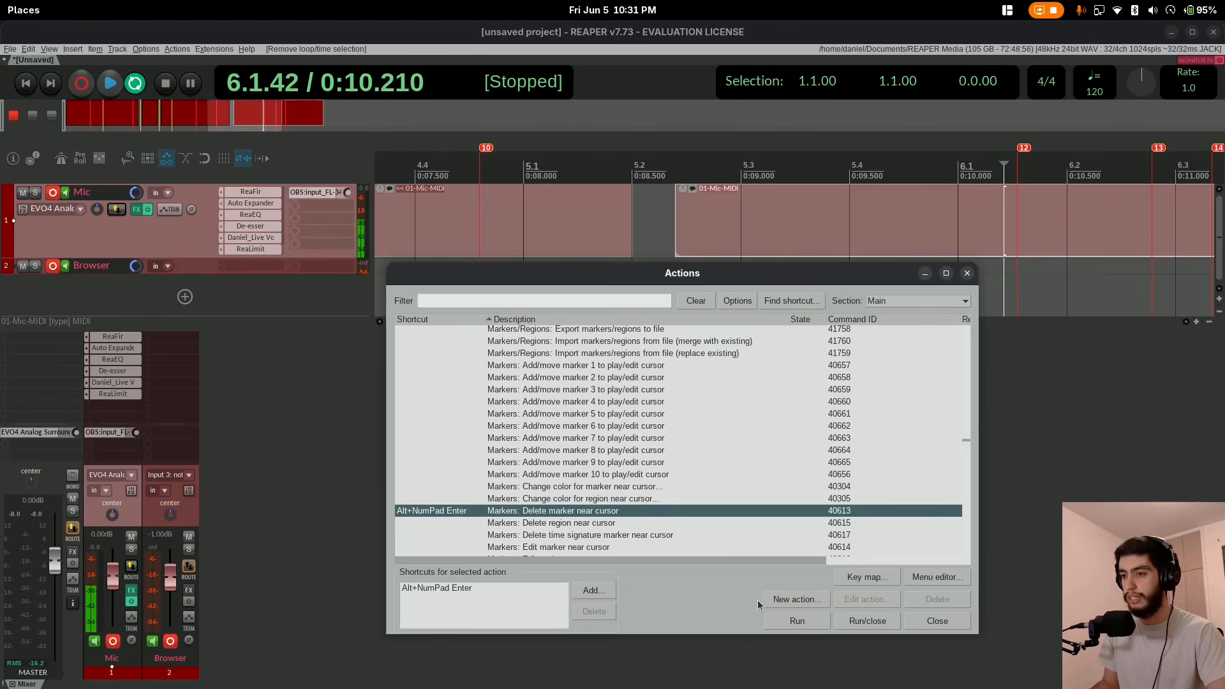
left_click(793, 622)
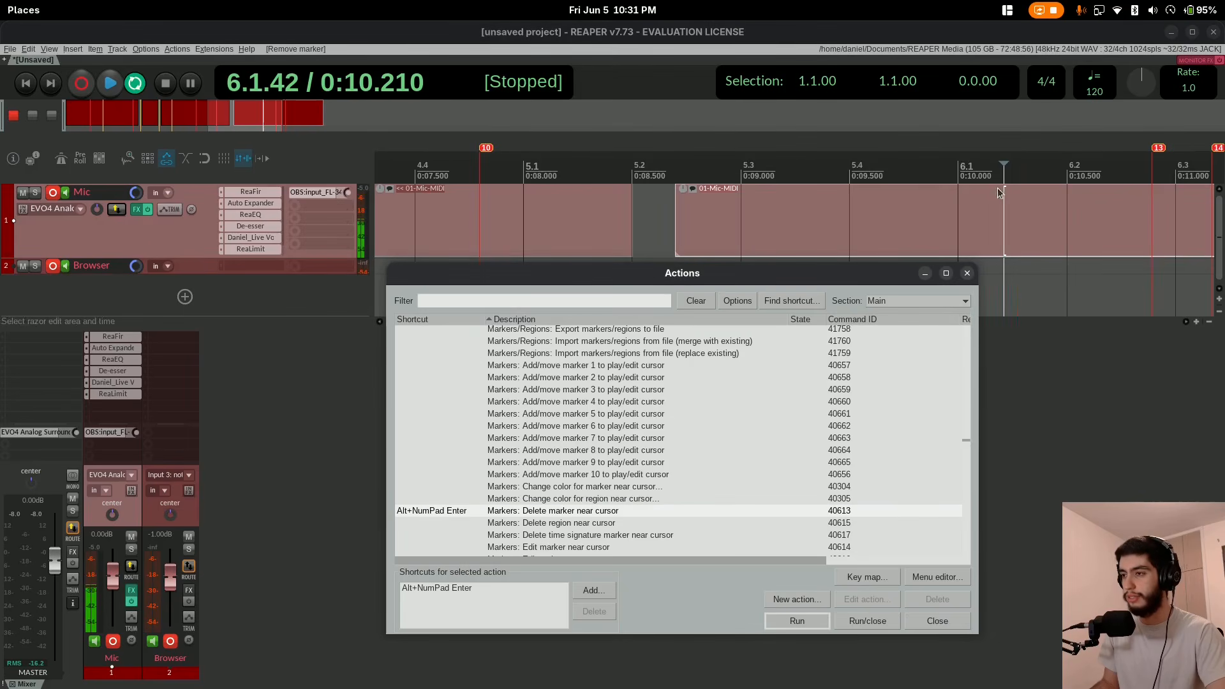
Place the edit cursor just before marker 10 on the Mic track.
left_click(472, 204)
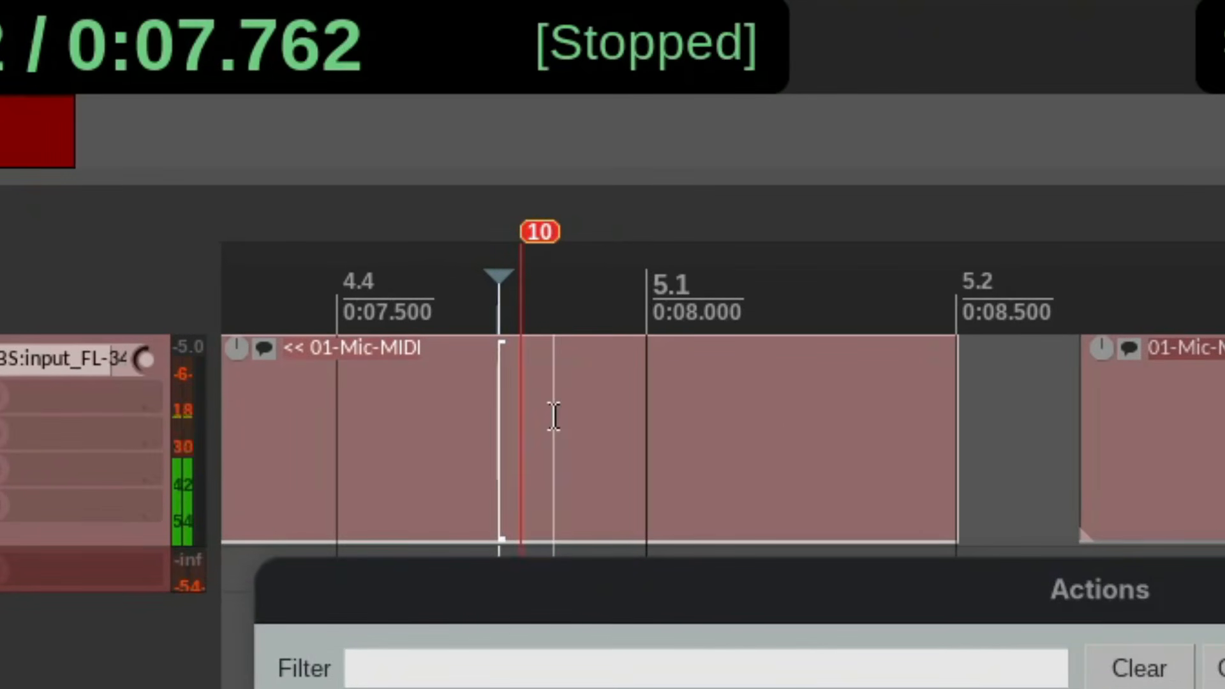
left_click(1224, 688)
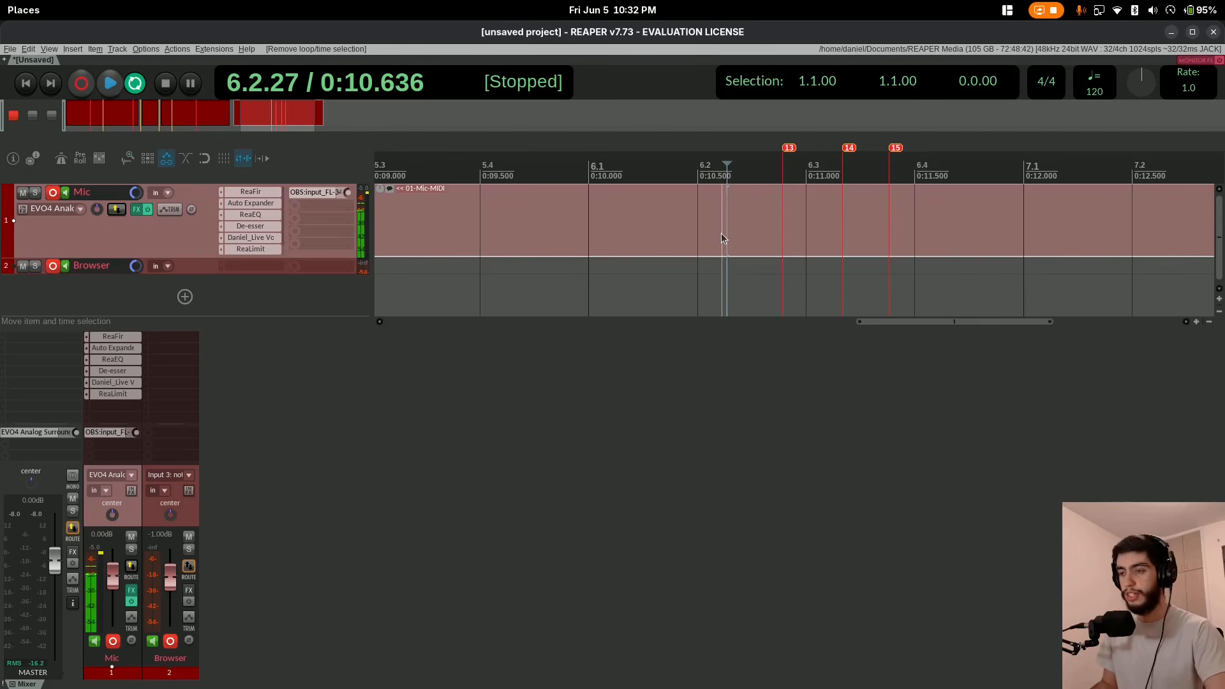
Go to marker 13 and cut a short section around it out of the Mic item, starting at about 6.2.64.
key("shift+Right")
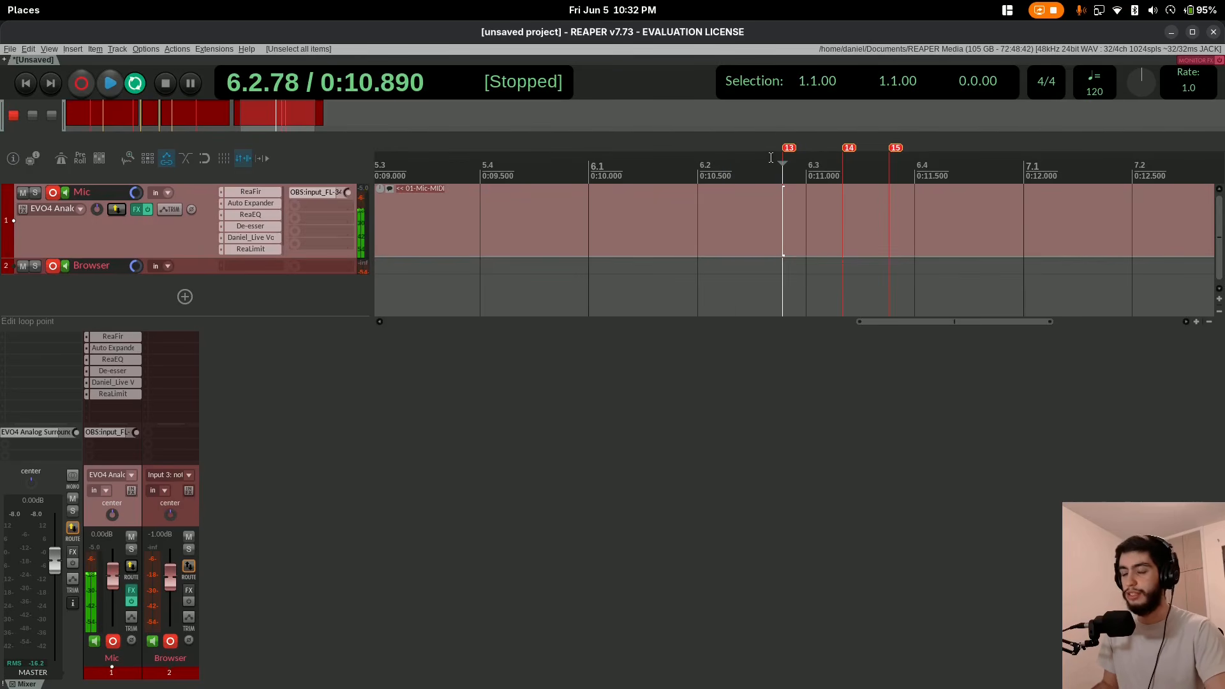
left_click_drag(766, 208, 803, 203)
key("Delete")
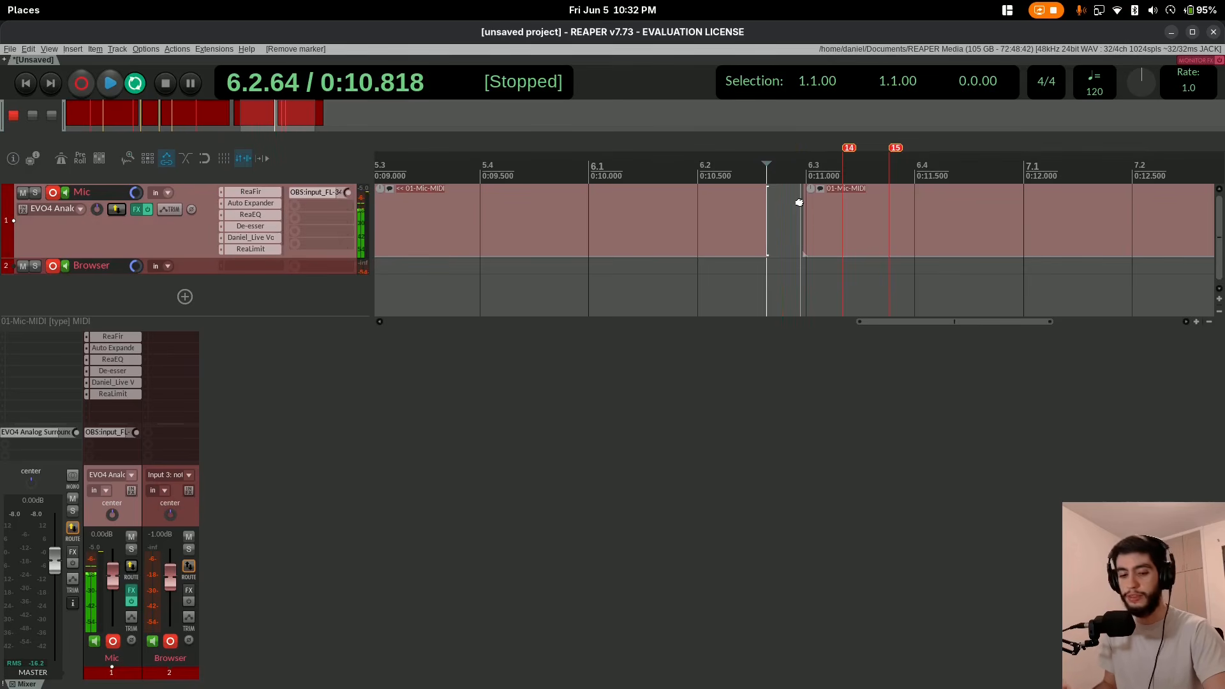
Go to markers 14 and 15 in turn and cut a short section around each out of the Mic item.
key("]")
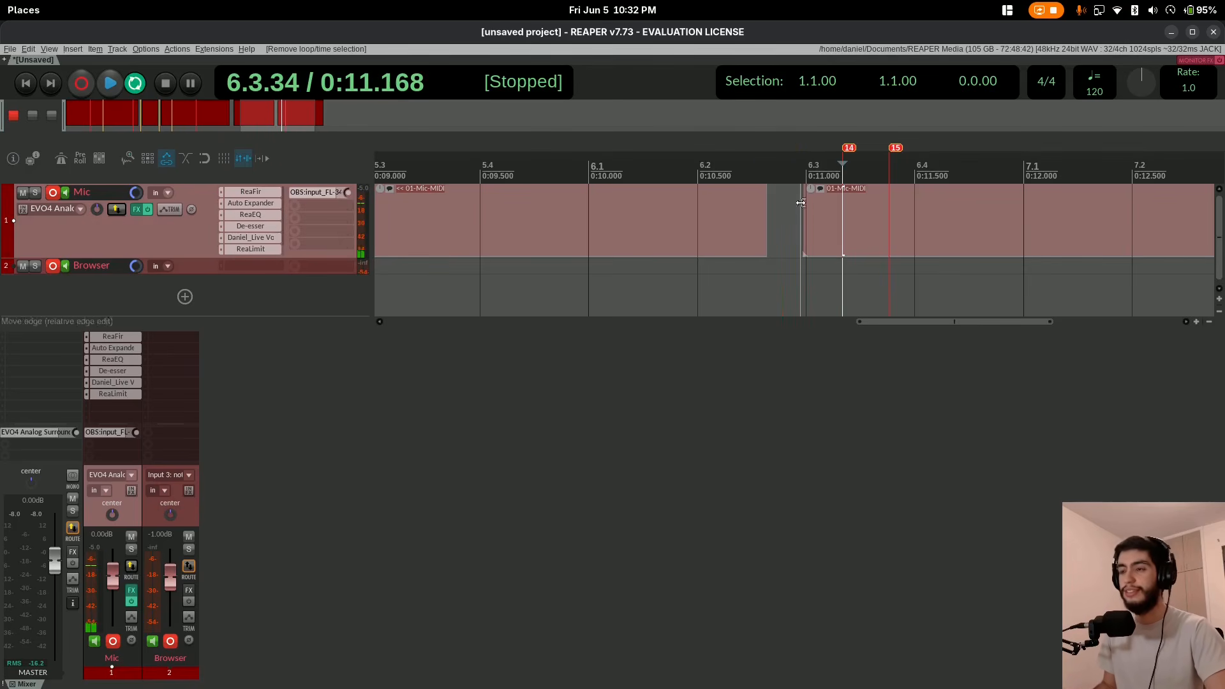
left_click_drag(834, 201, 850, 202)
key("Delete")
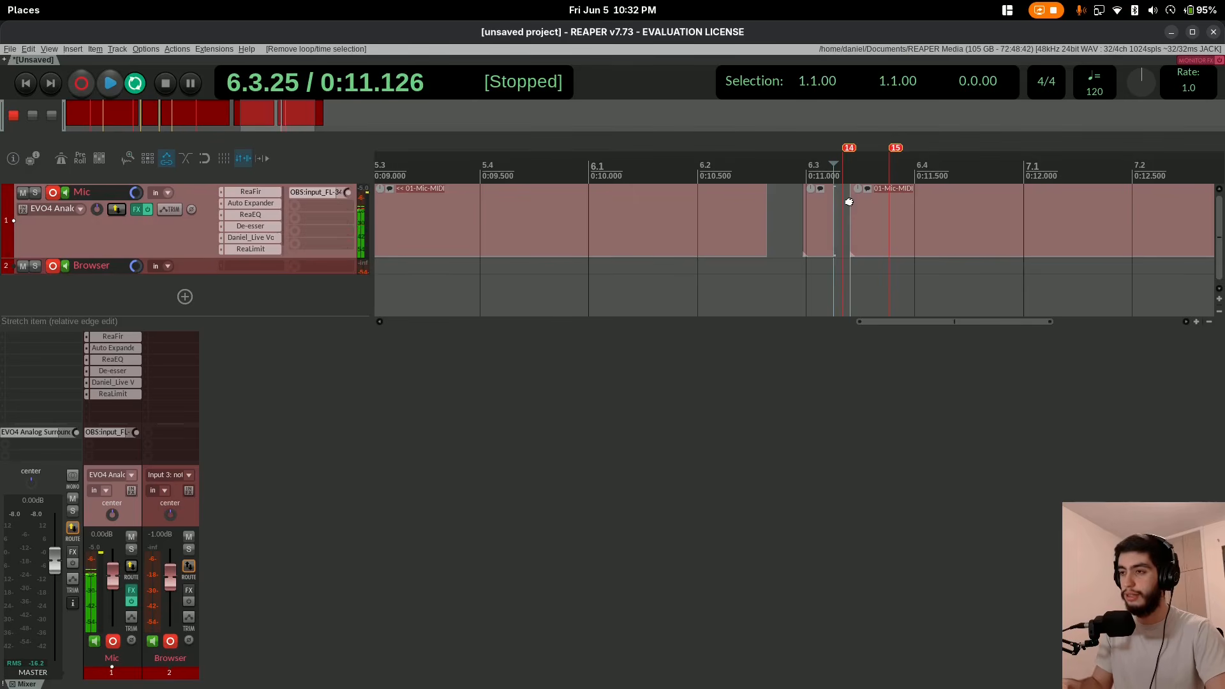
key("]")
left_click_drag(881, 194, 900, 194)
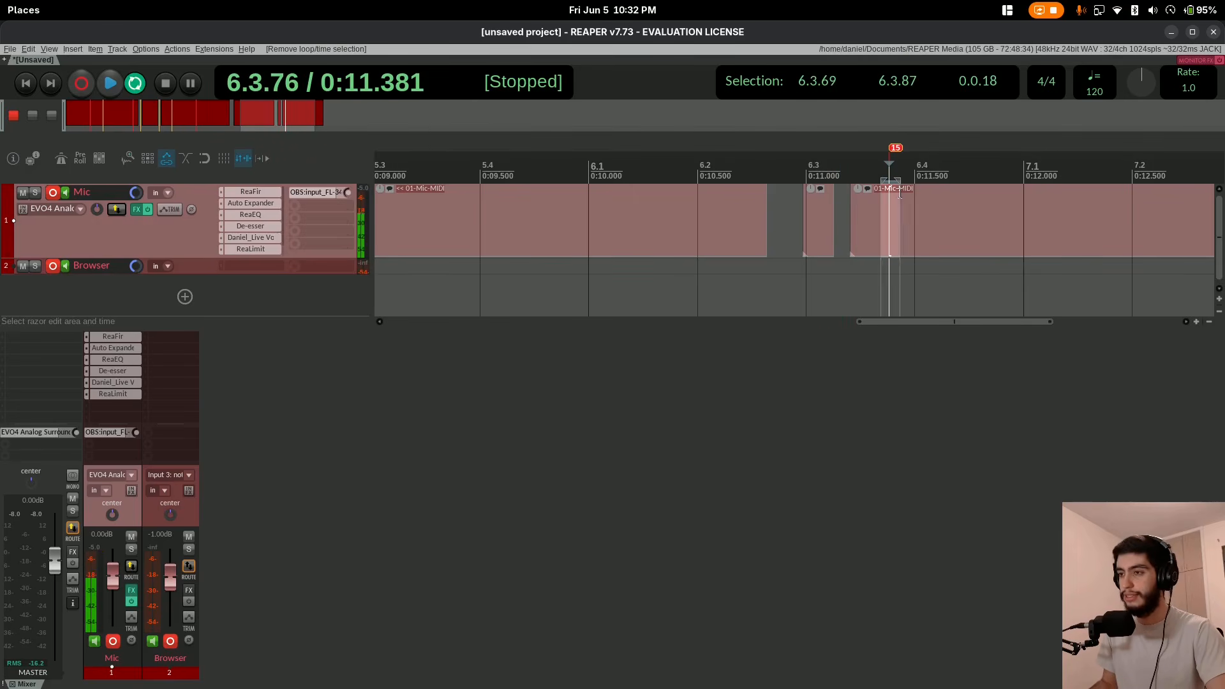
key("Delete")
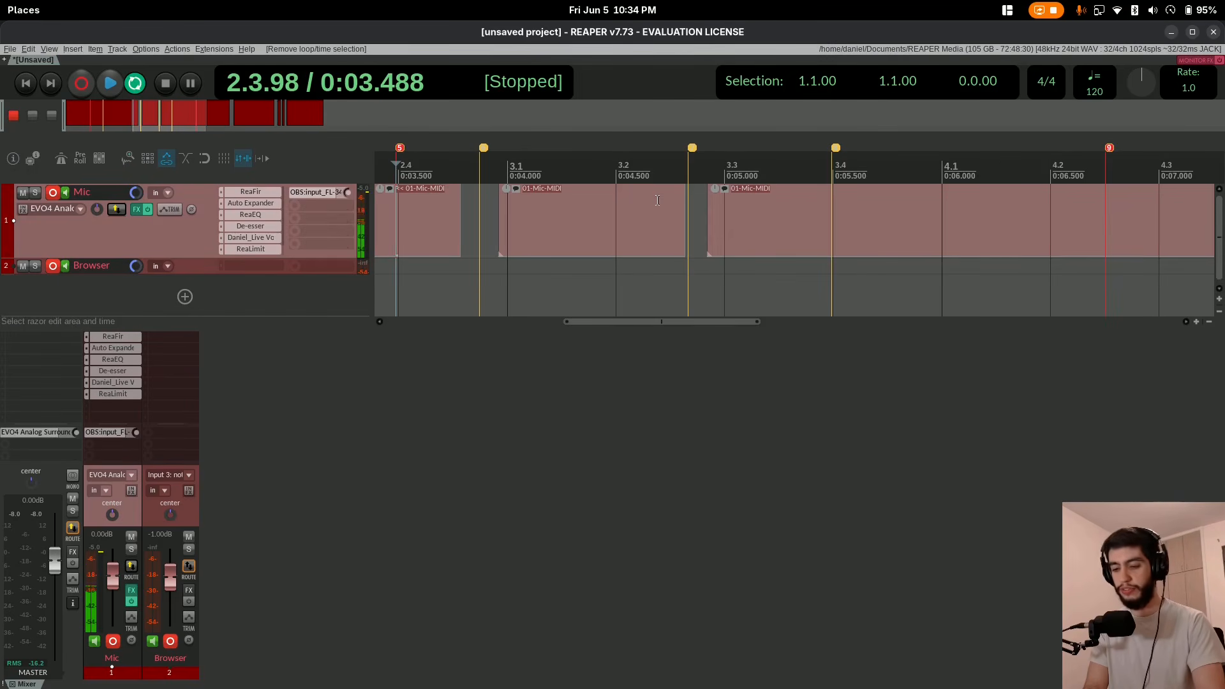
Extend the selection on the Mic track marker by marker, from marker 5 to the yellow marker at about 3.3.99.
key("shift+Right")
key("shift+Right")
key("shift+Right")
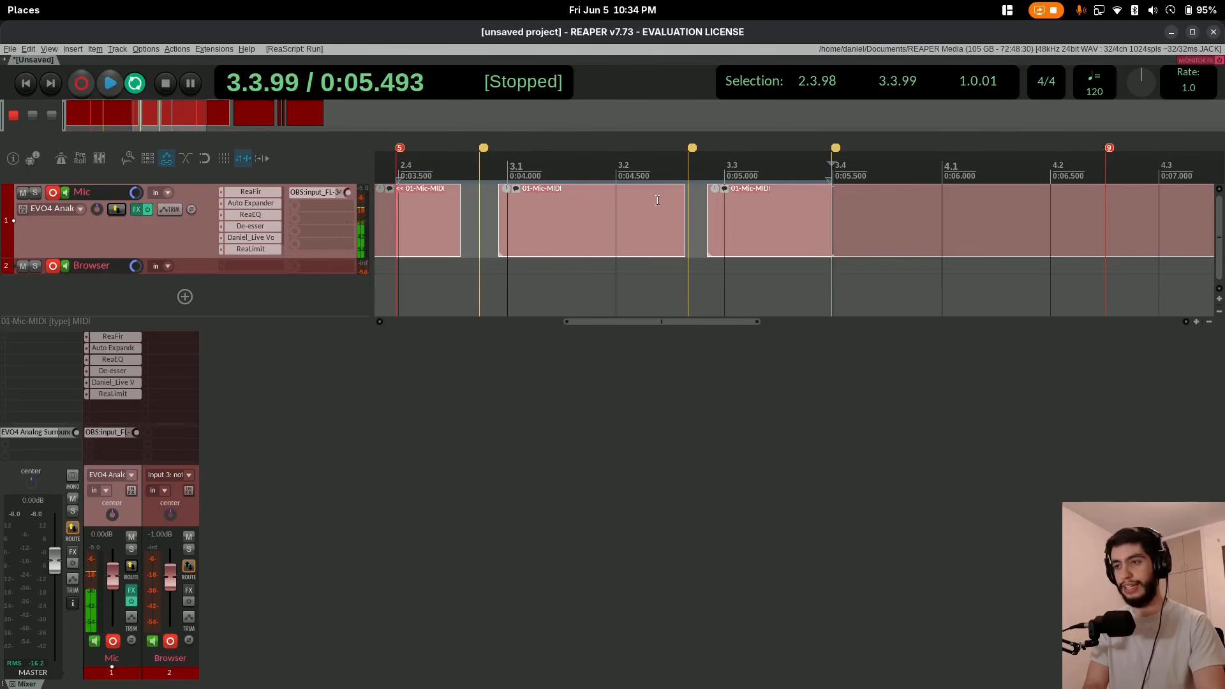
Extend the Mic track selection back to the yellow marker at 1.4.86, and clear it by moving to the yellow marker at 2.4.74.
key("shift+Left")
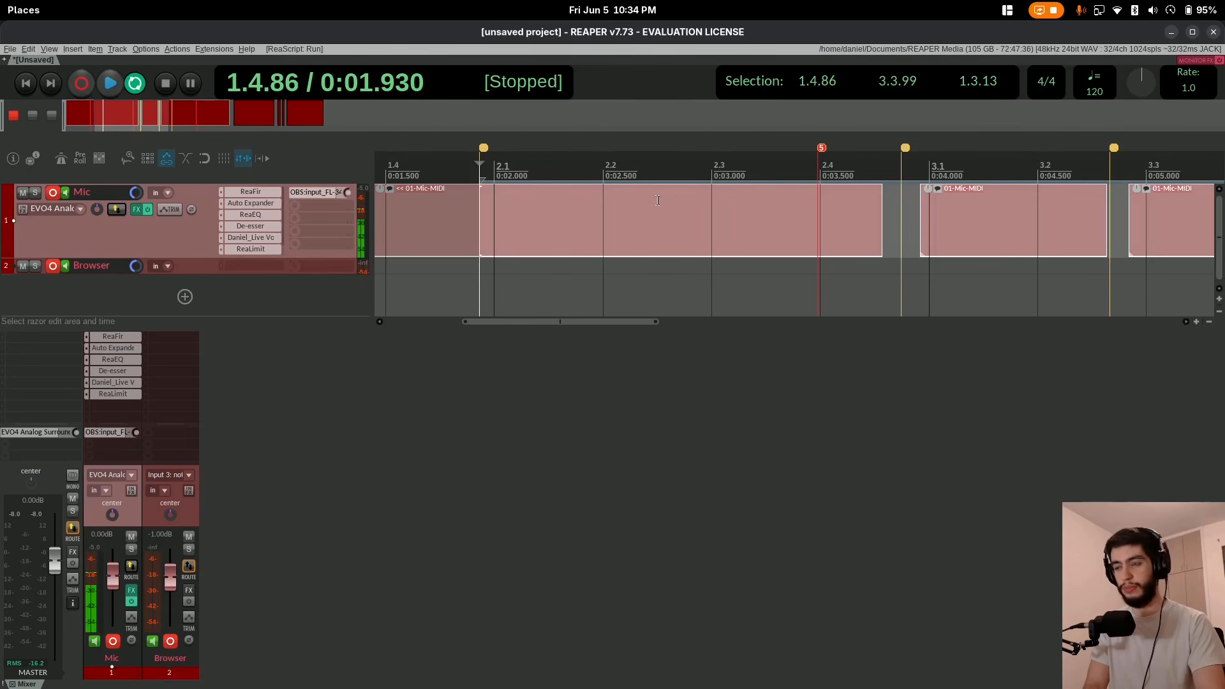
key("Right")
key("Right")
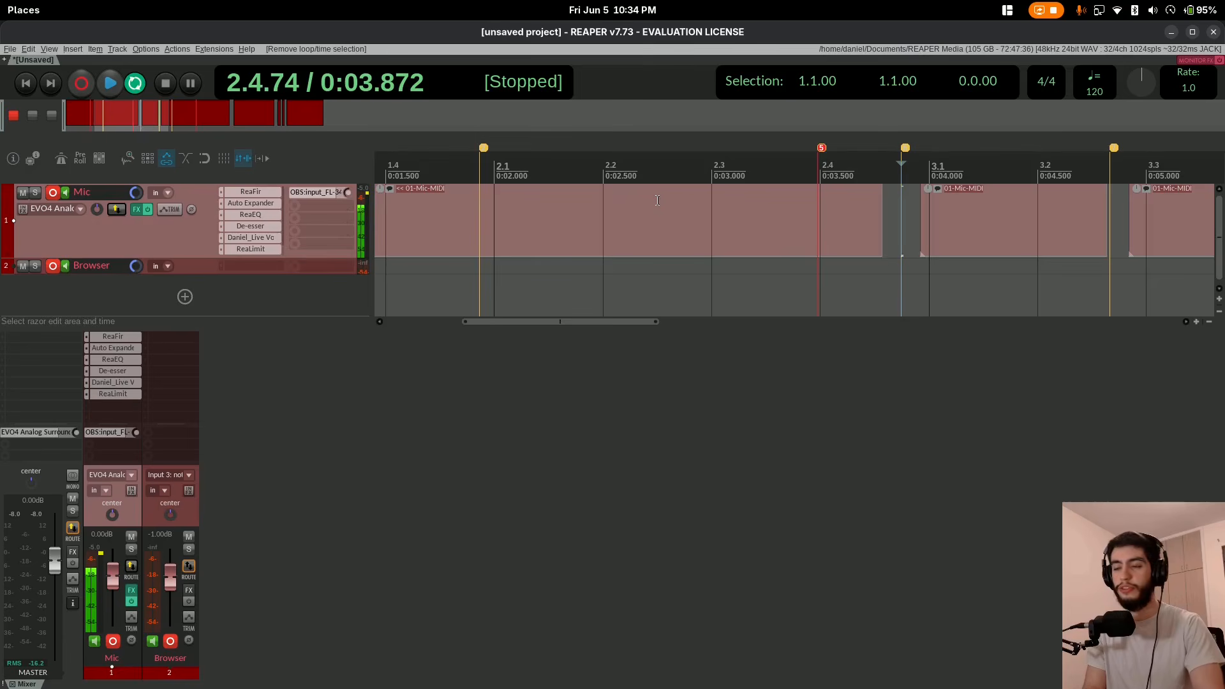
Select marker by marker on the Mic track from 2.4.74 forward to 3.3.99, and step the selection back by two markers.
key("shift+Right")
key("shift+Right")
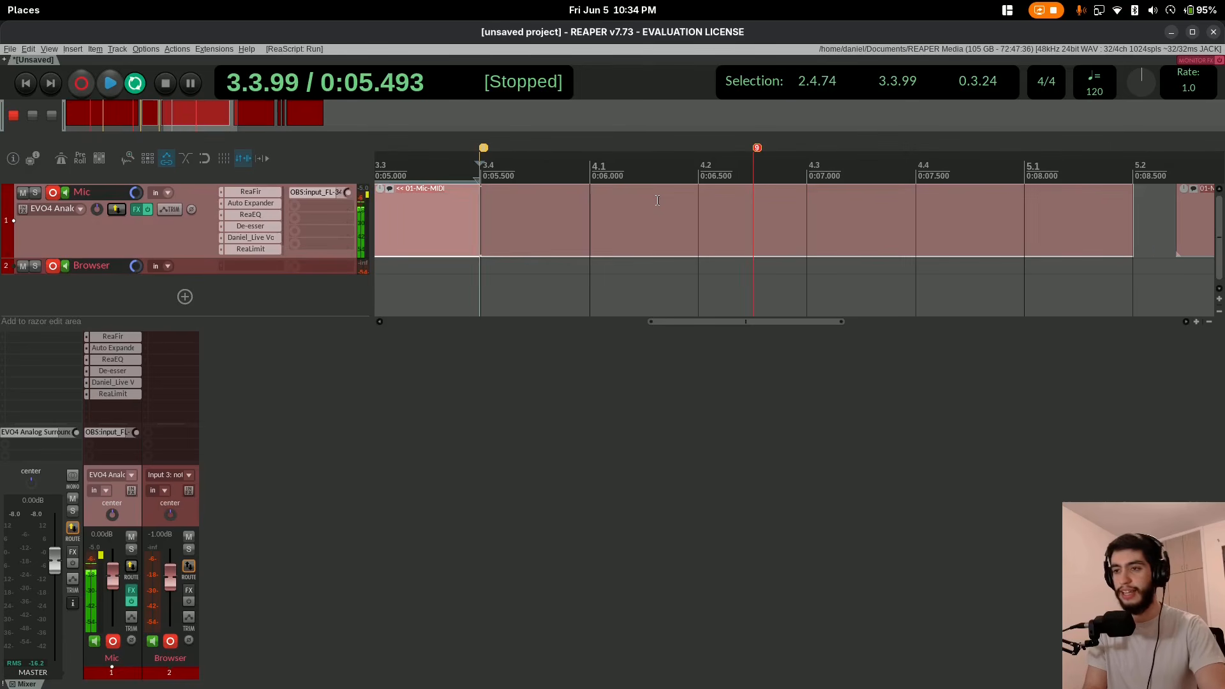
key("shift+Left")
key("shift+Left")
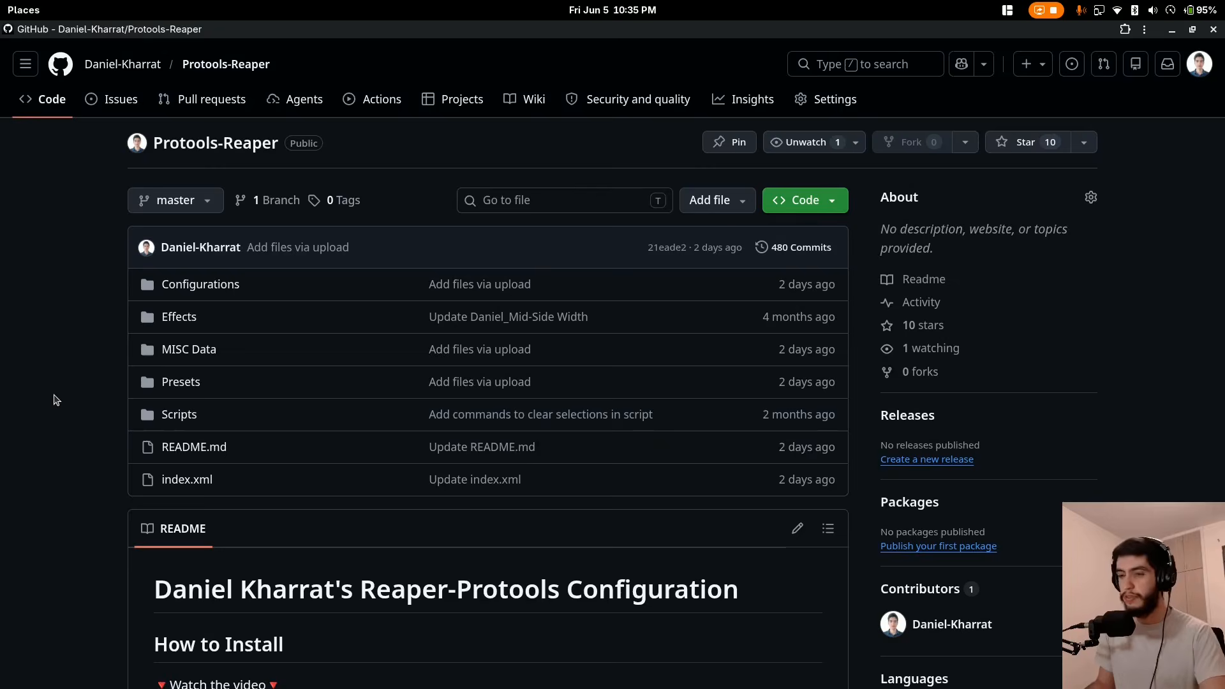
Switch to the Protools-Reaper repository on GitHub, review the README's installation steps and open the Configurations folder to look through its versions.
scroll(41, 392, "down", 5)
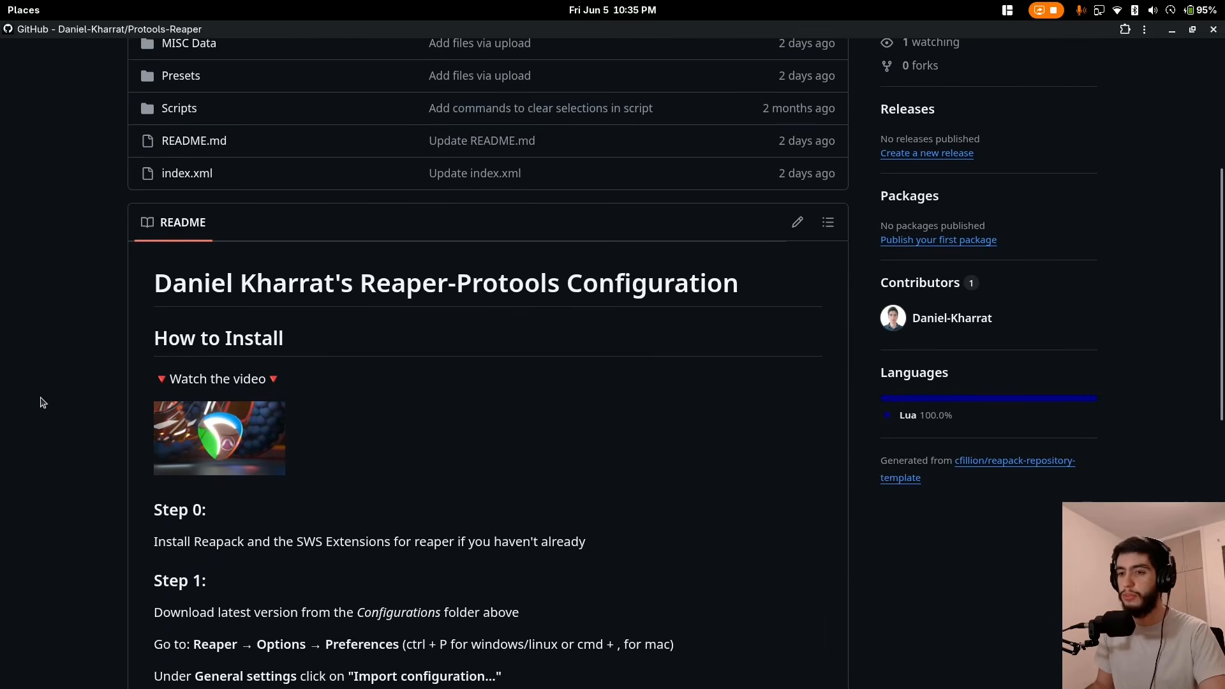
scroll(320, 355, "up", 5)
scroll(338, 366, "down", 8)
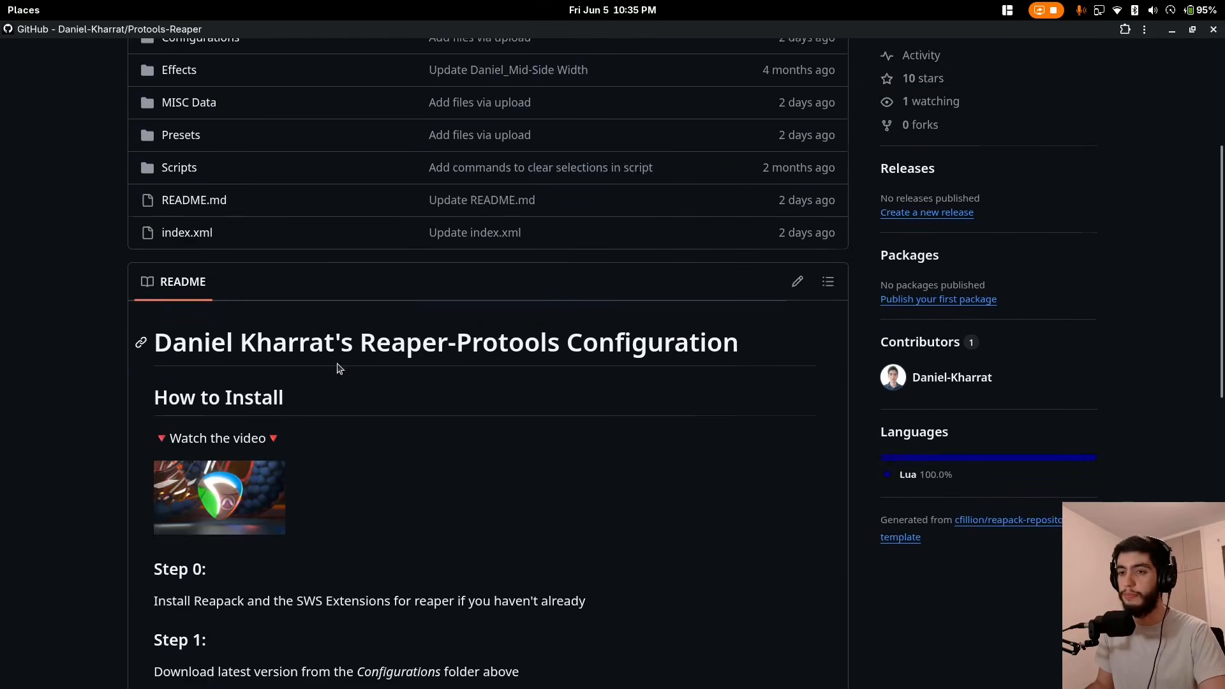
scroll(320, 388, "down", 1)
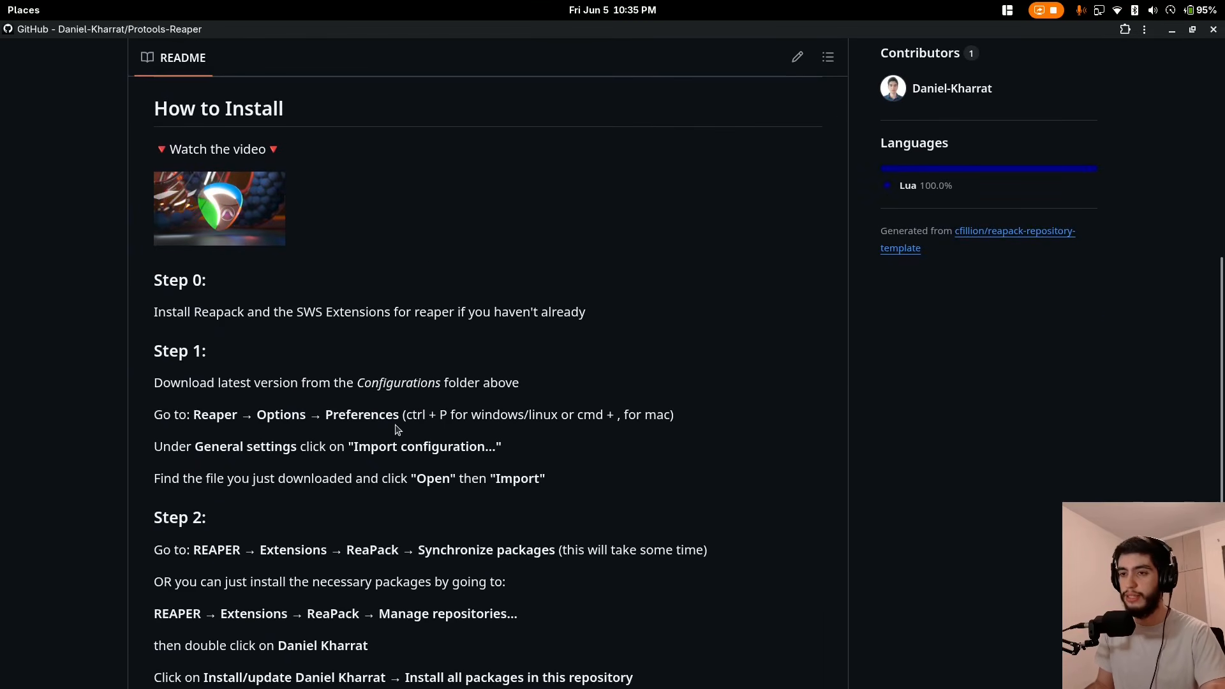
scroll(396, 429, "up", 7)
left_click(201, 212)
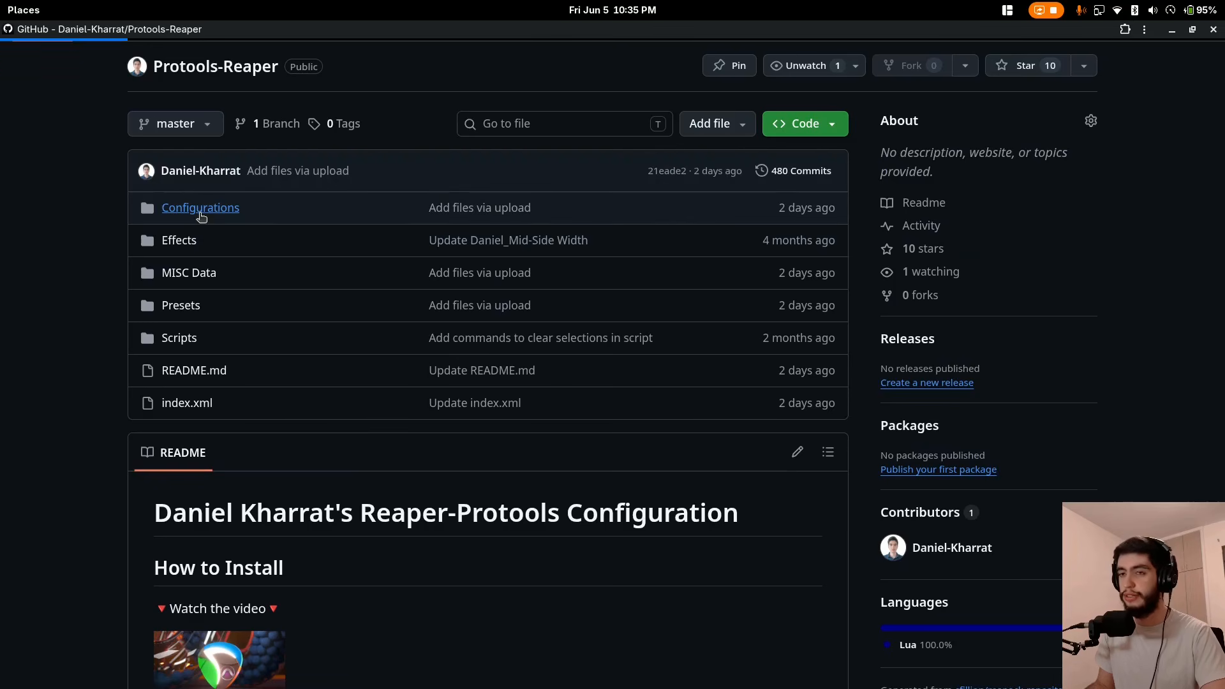
scroll(395, 504, "down", 1)
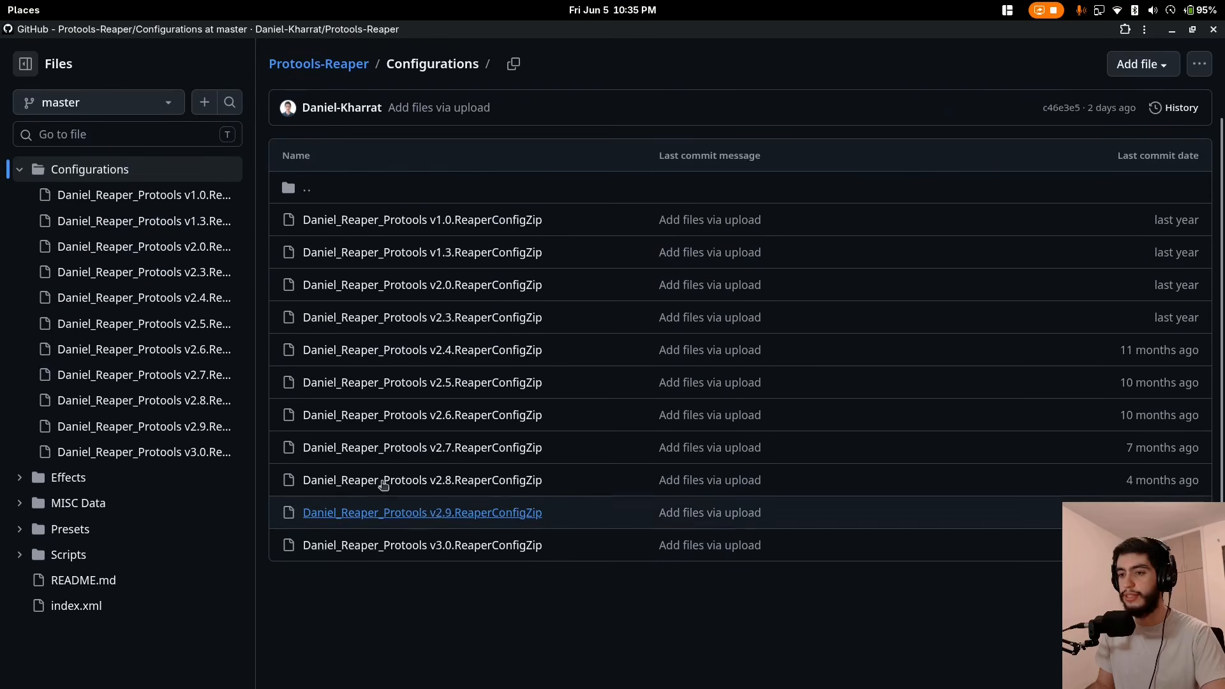